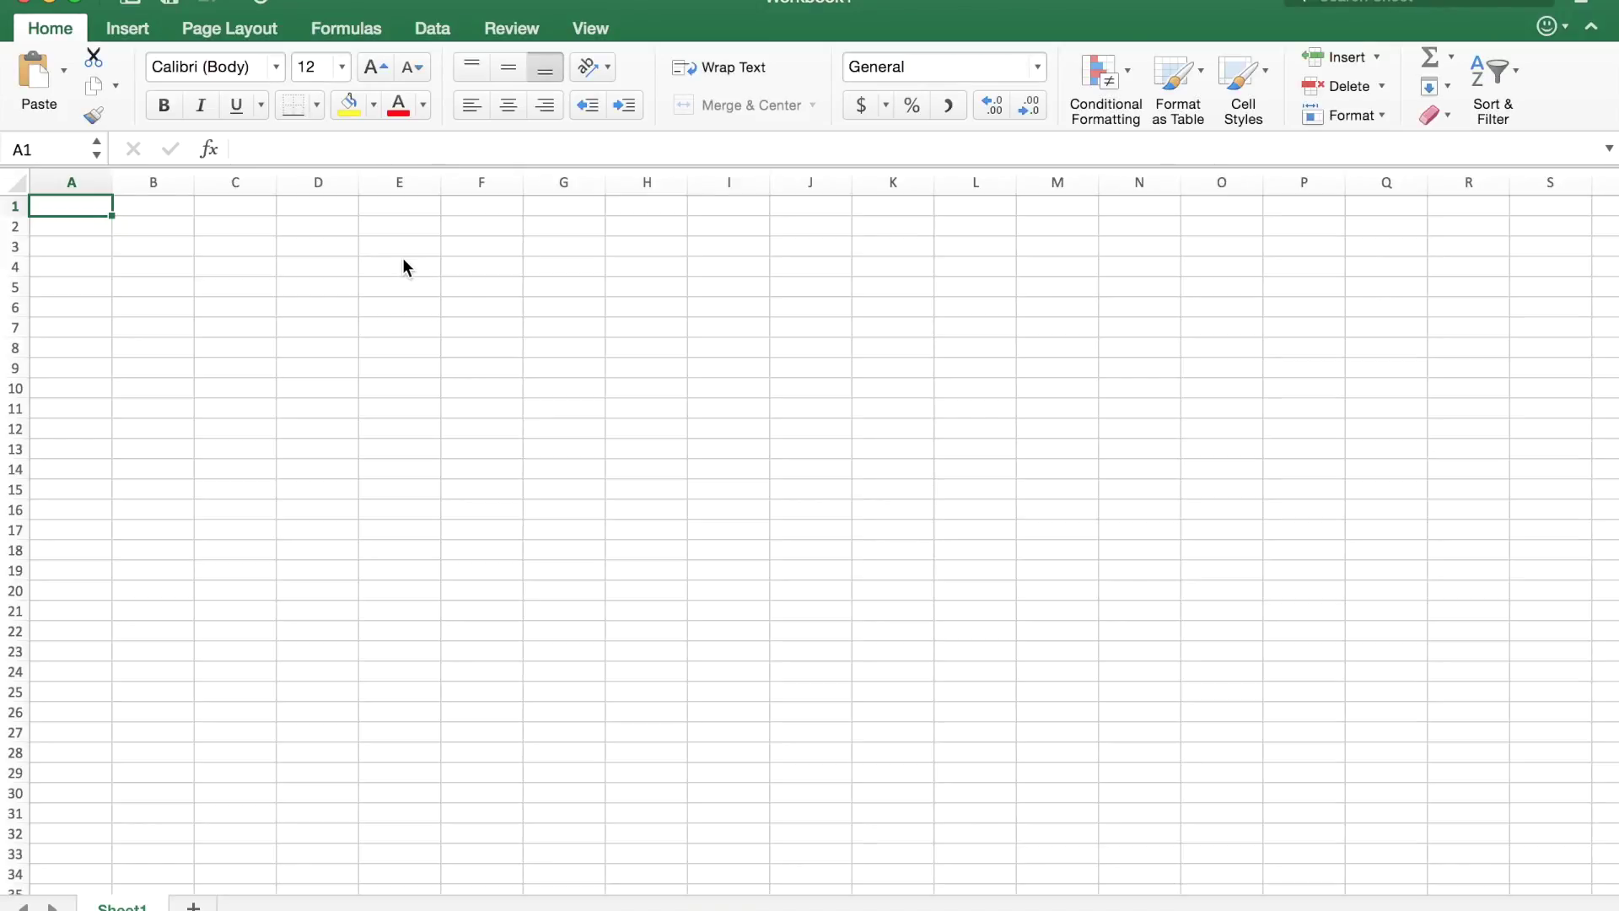
From the Data tab, start a SQL Server ODBC query with server name edwpub.s.uw.edu.
left_click(436, 31)
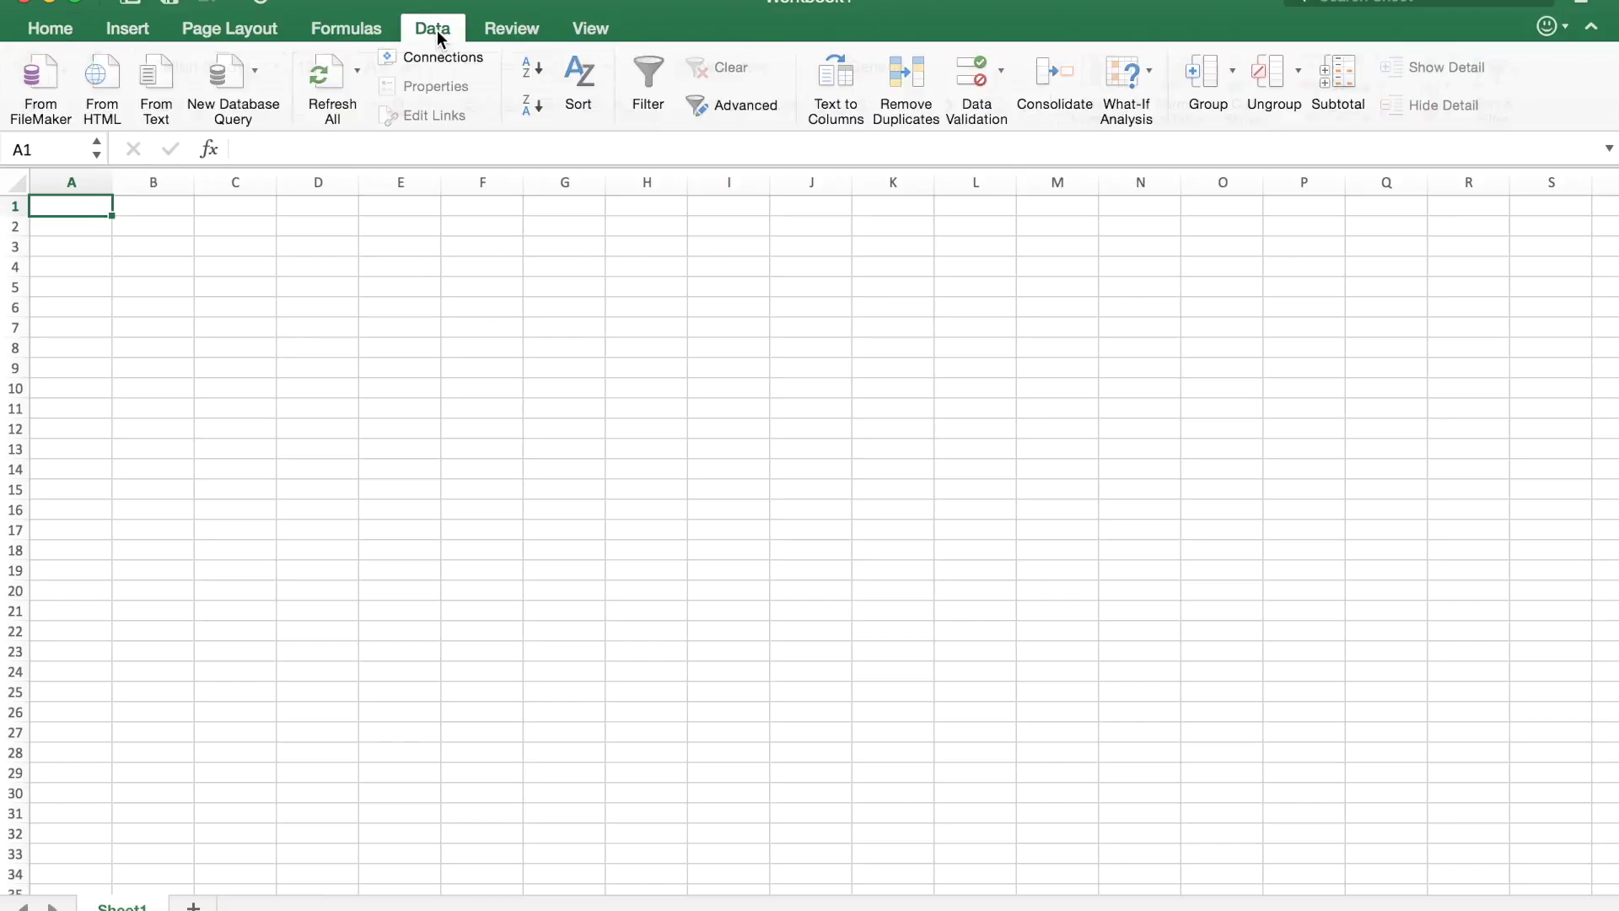
left_click(232, 84)
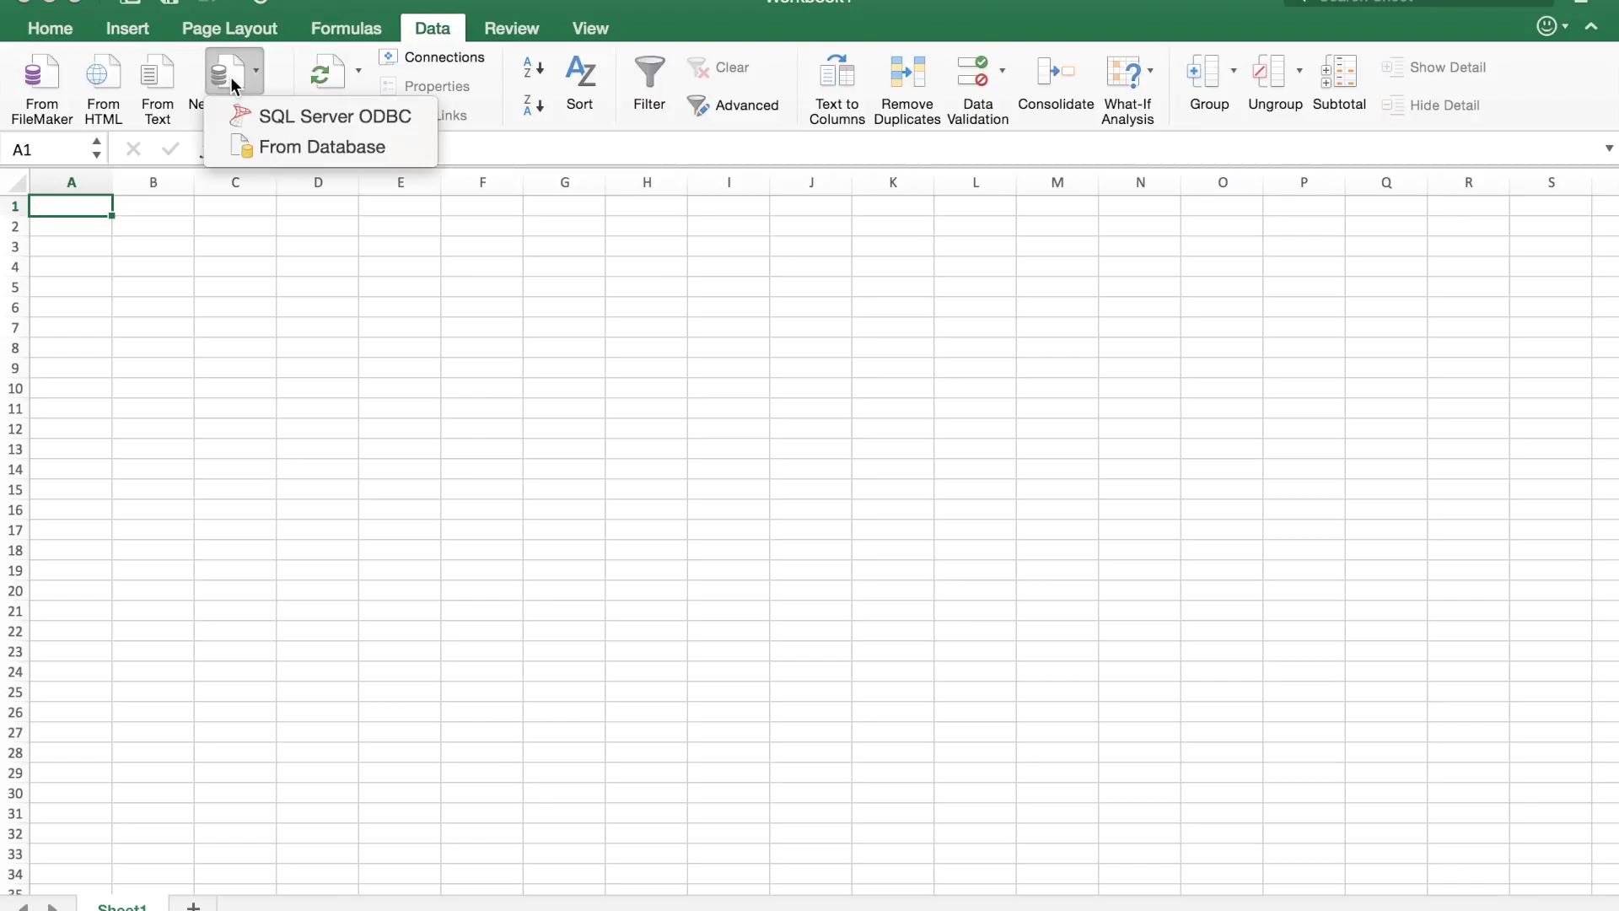
left_click(278, 118)
left_click(675, 323)
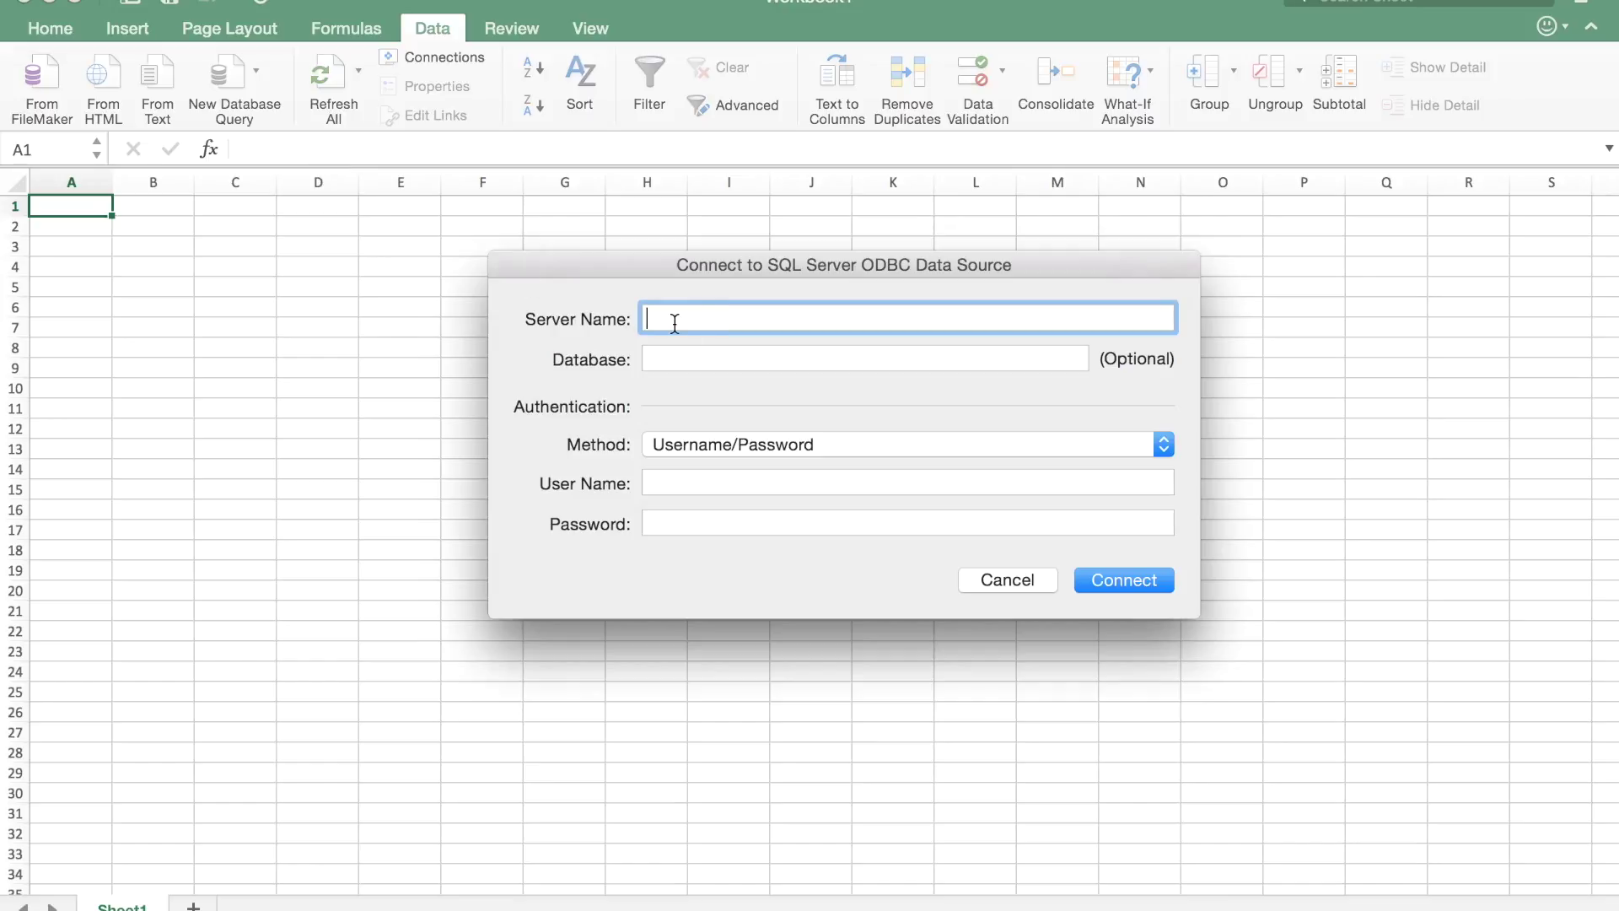
type("edwpub.s.uw.edu")
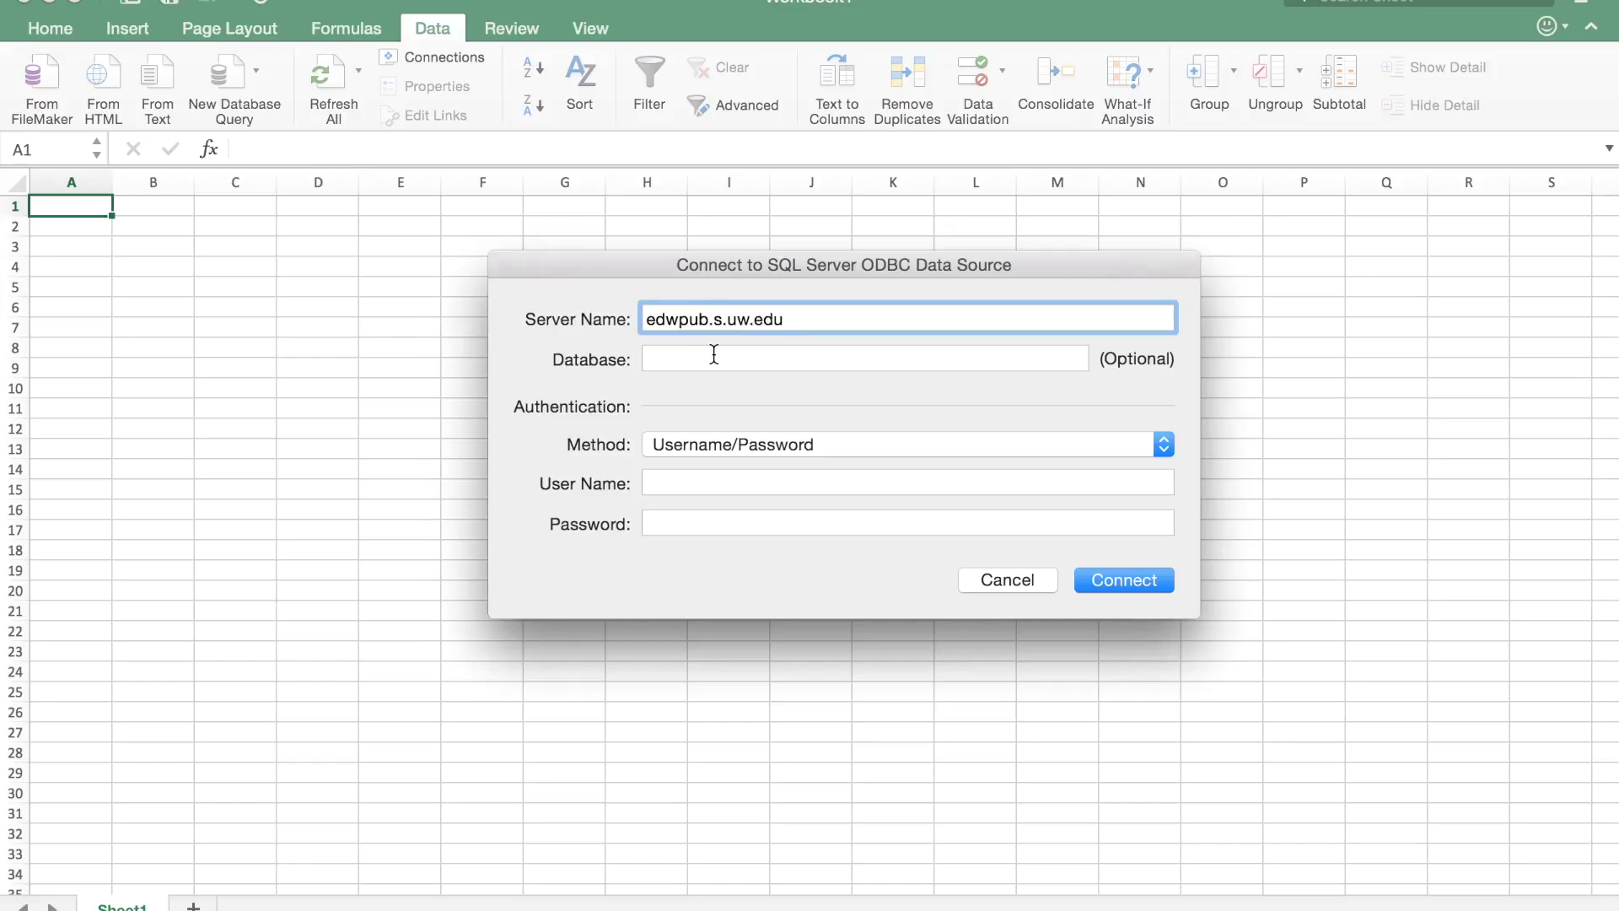
left_click(714, 354)
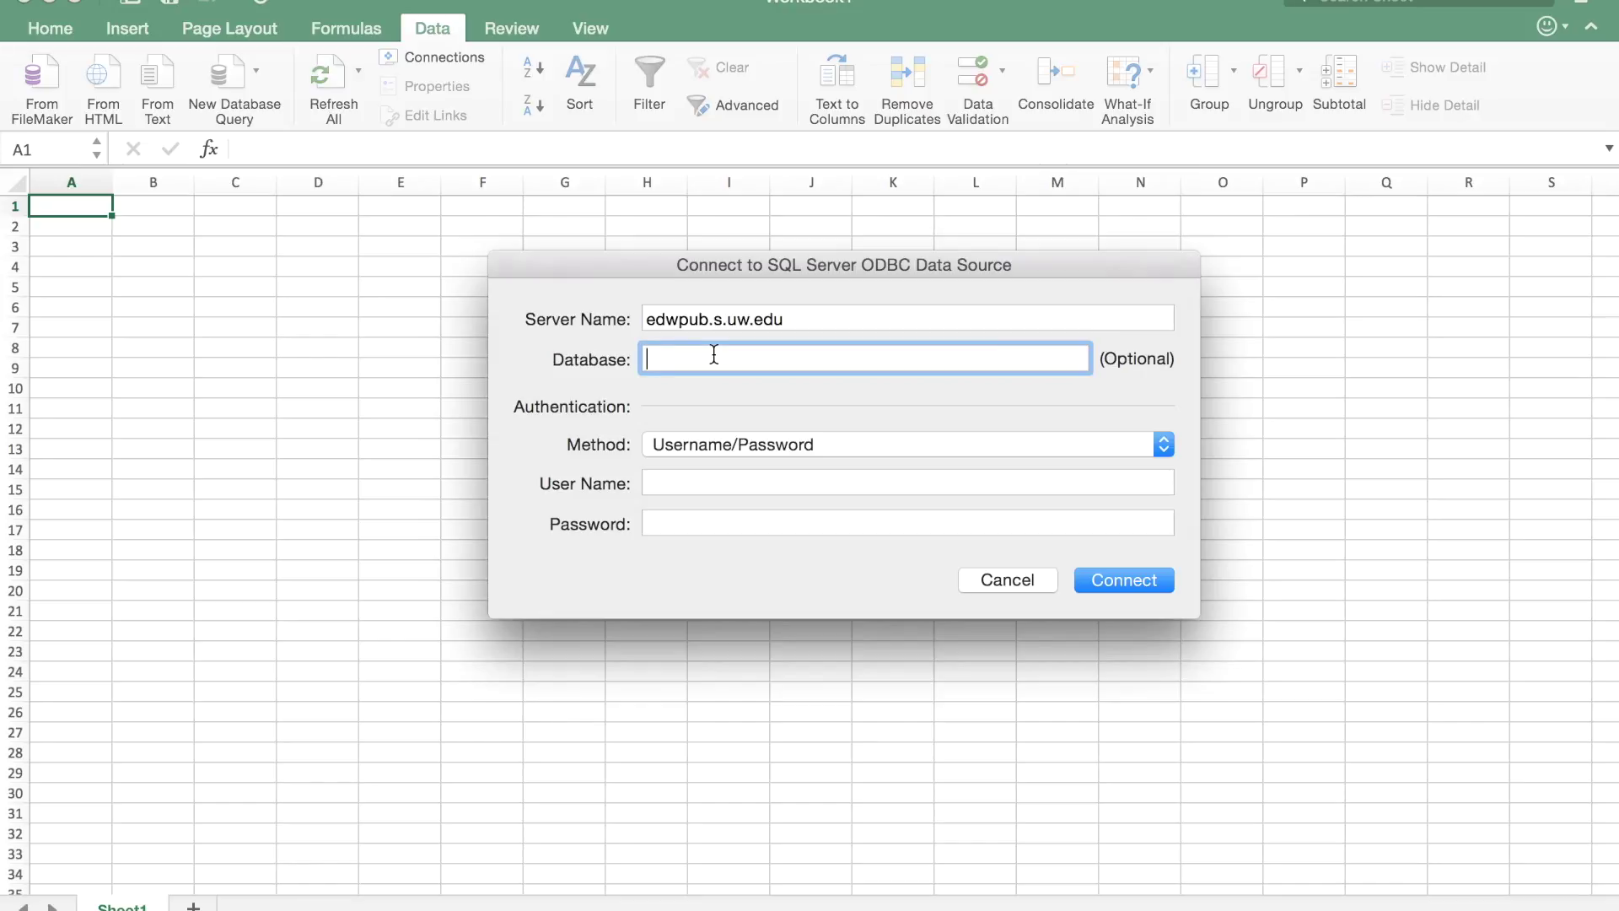
Switch the authentication method to Kerberos and begin creating a new Kerberos ID.
left_click(744, 453)
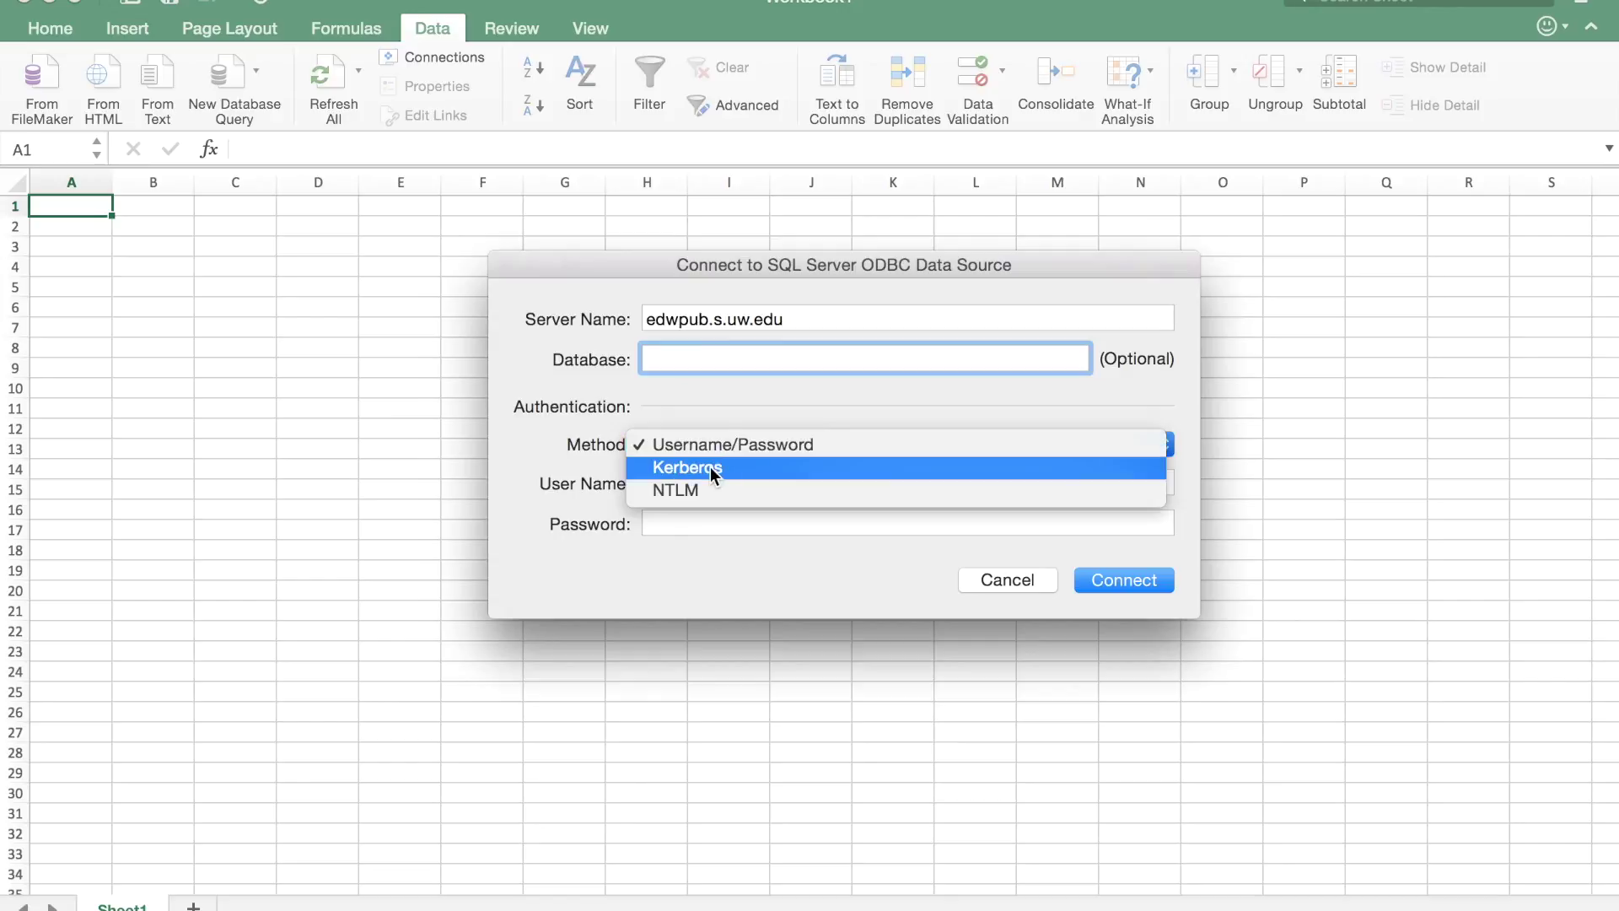
left_click(710, 467)
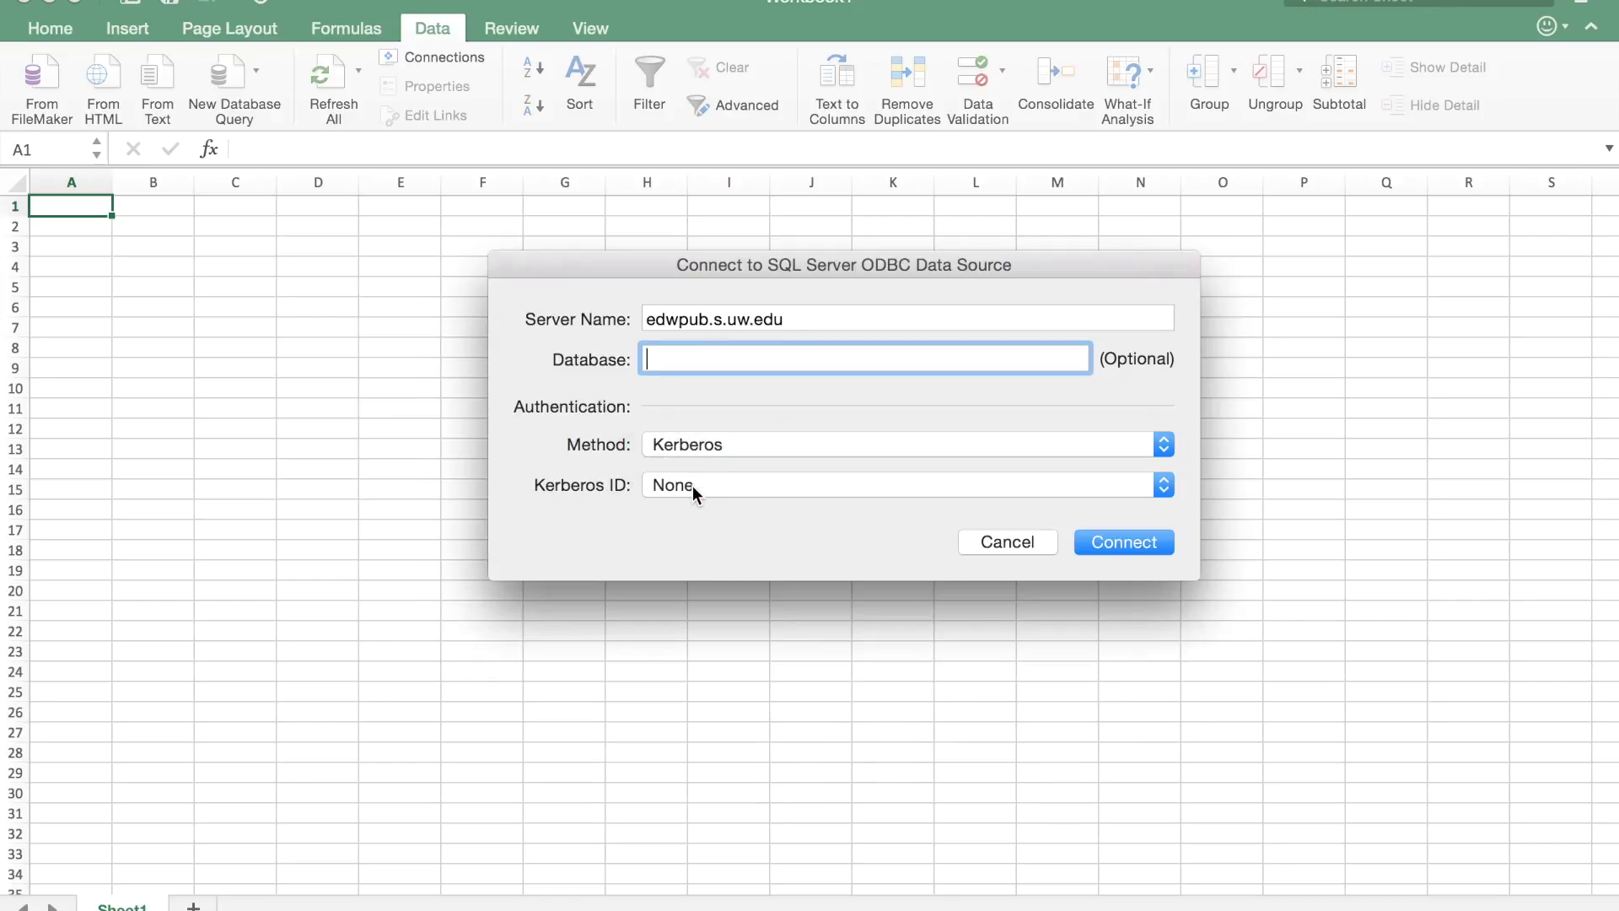
left_click(691, 486)
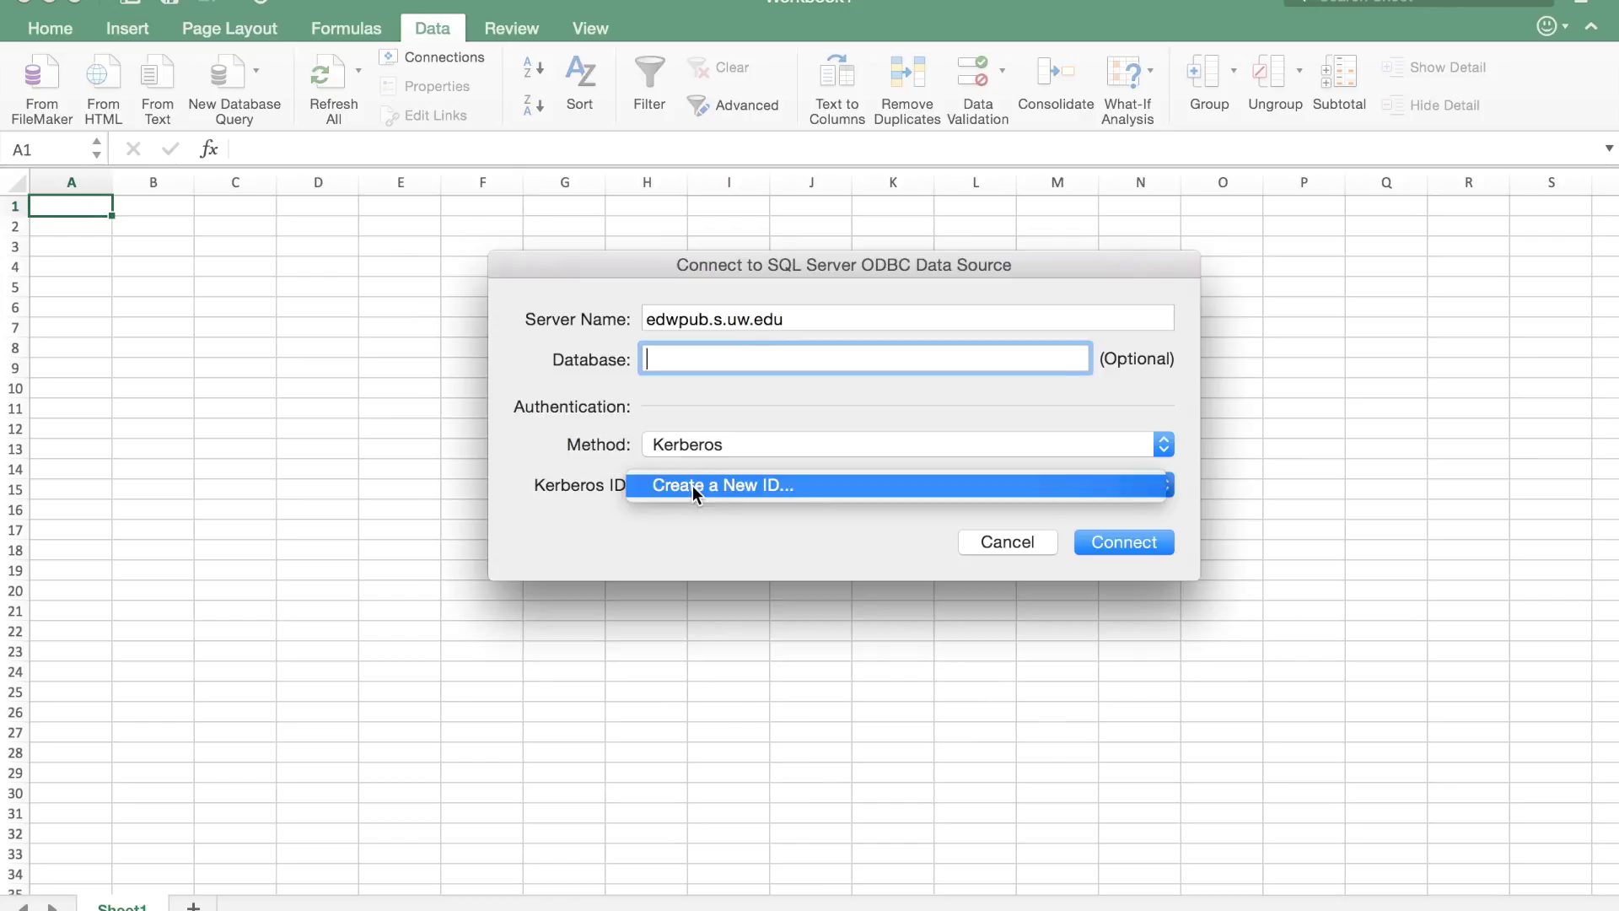
left_click(692, 486)
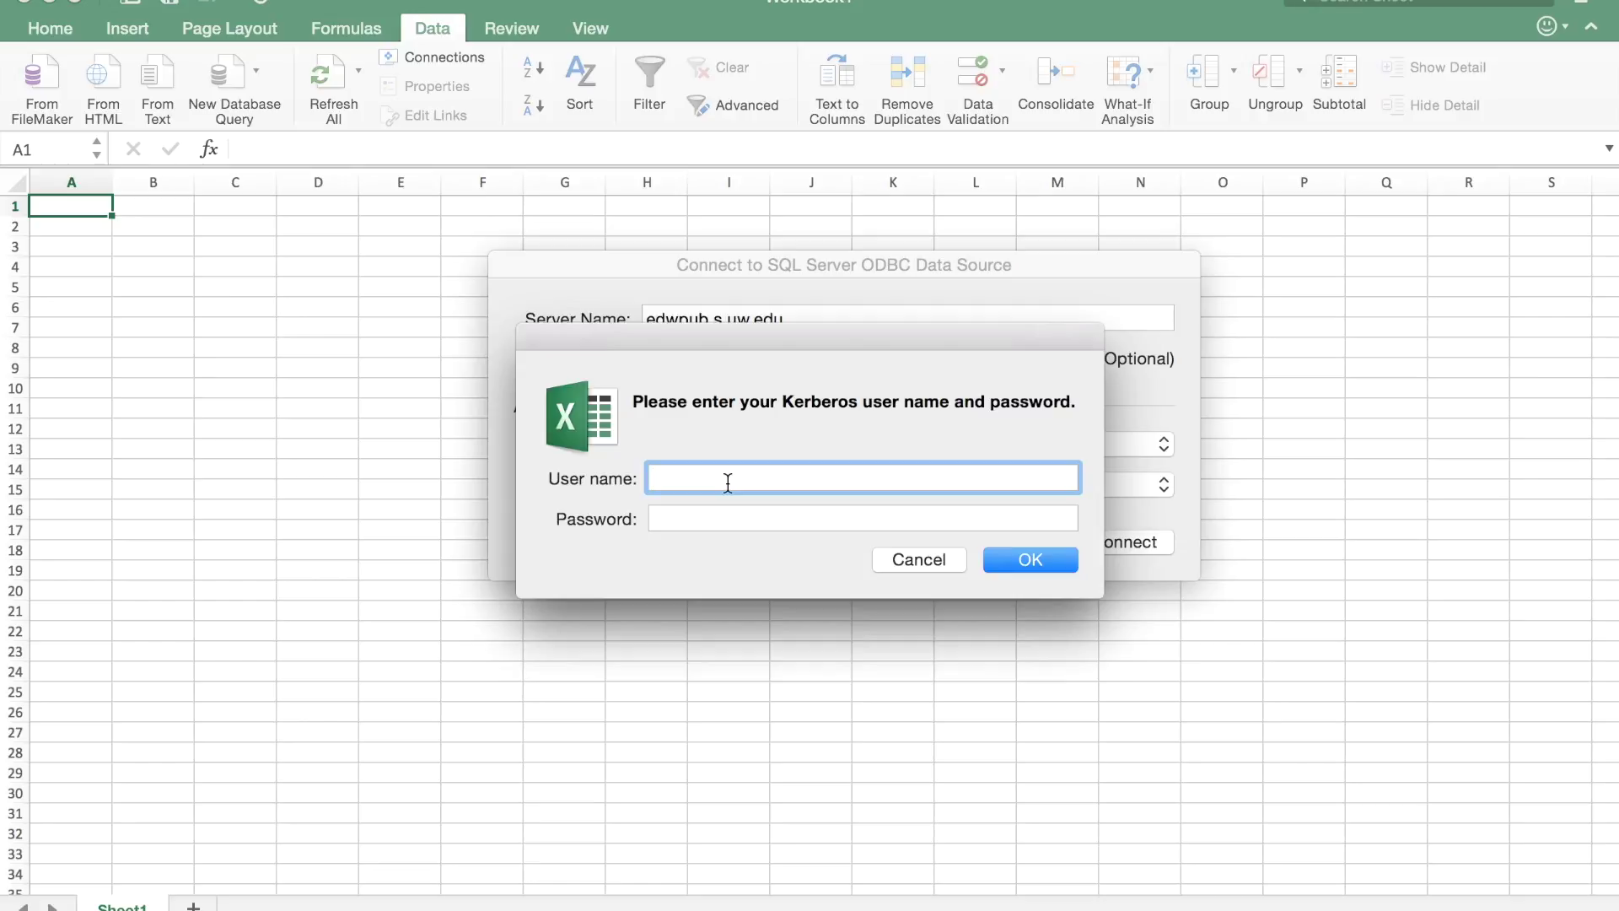
Enter the Kerberos user name and password for the new ID and confirm them.
left_click(703, 518)
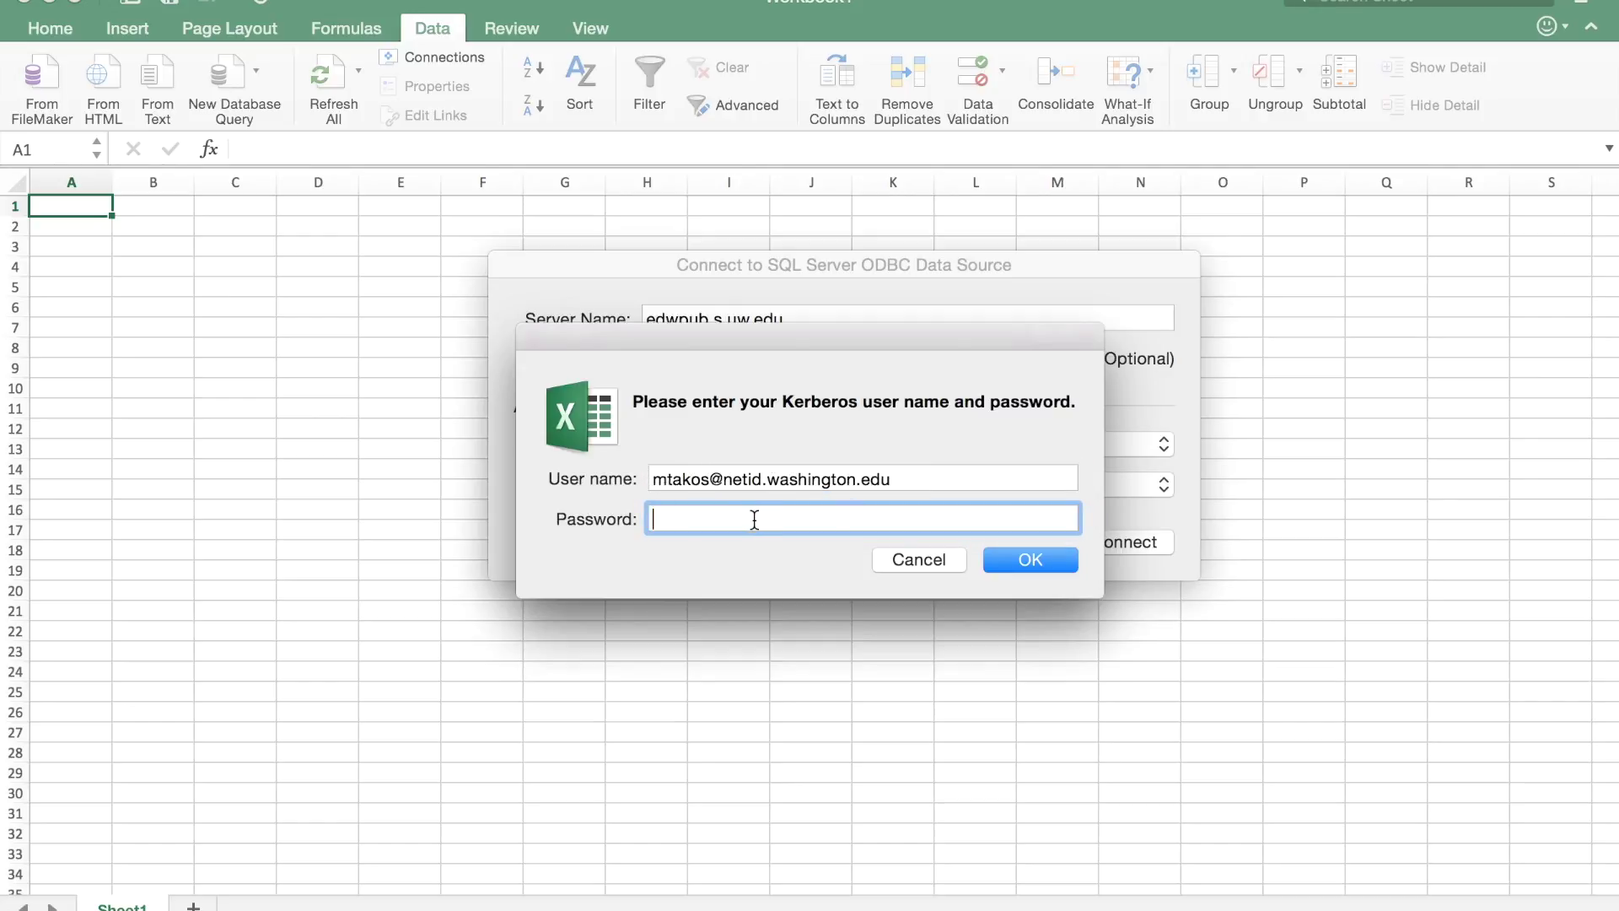
type("••••••••••")
left_click(1009, 560)
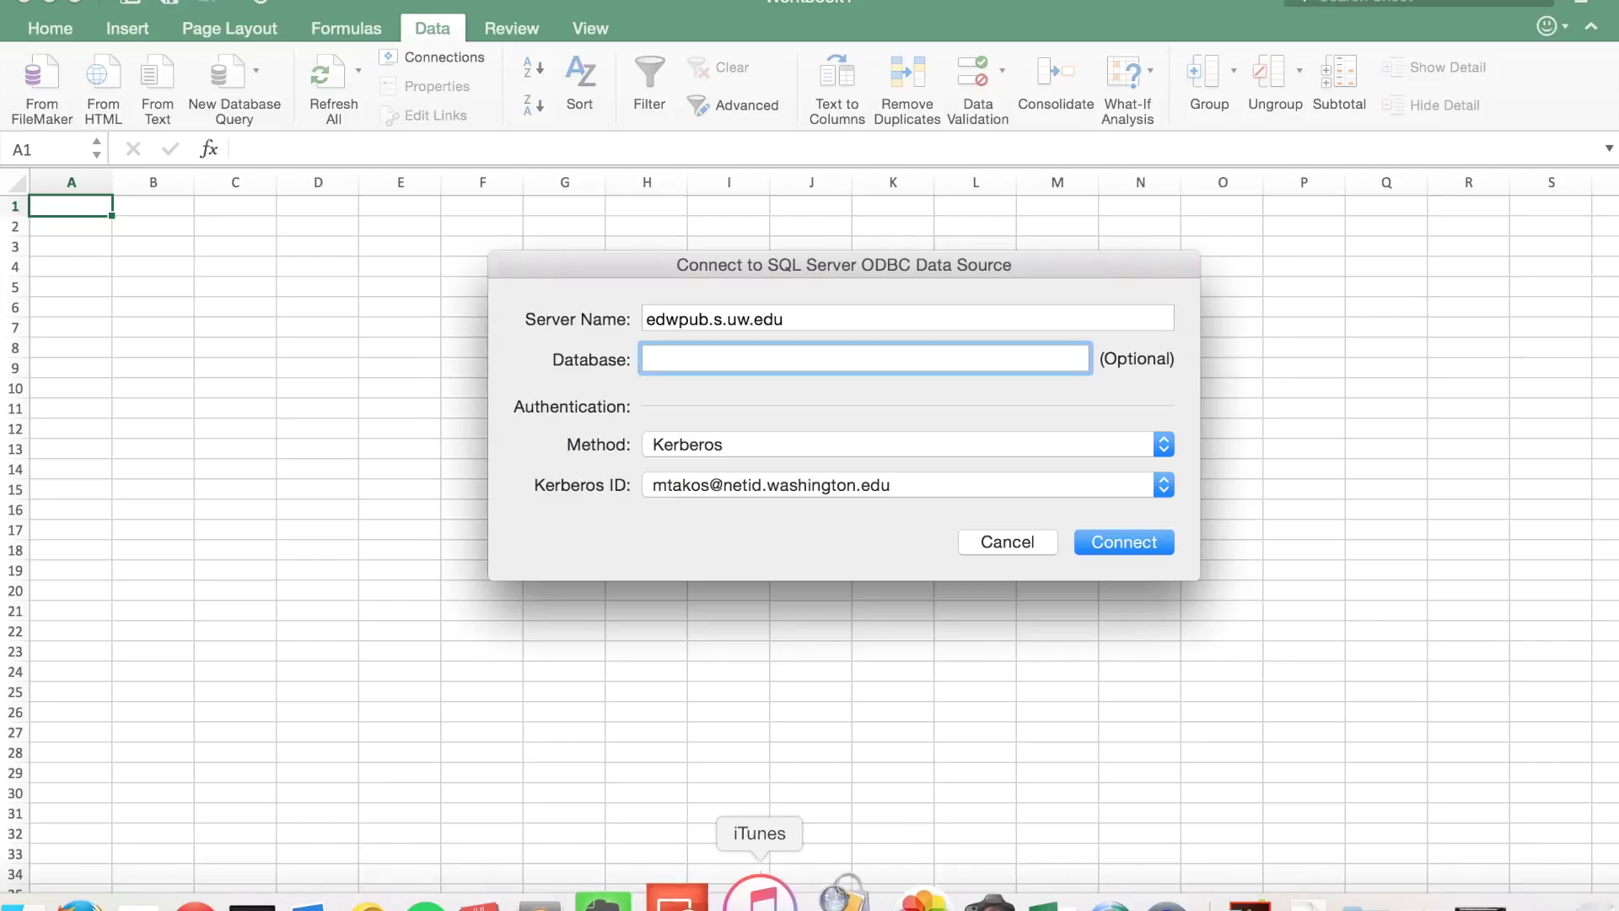
Confirm the valid ticket in Ticket Viewer, close it, and connect to the SQL Server.
left_click(841, 887)
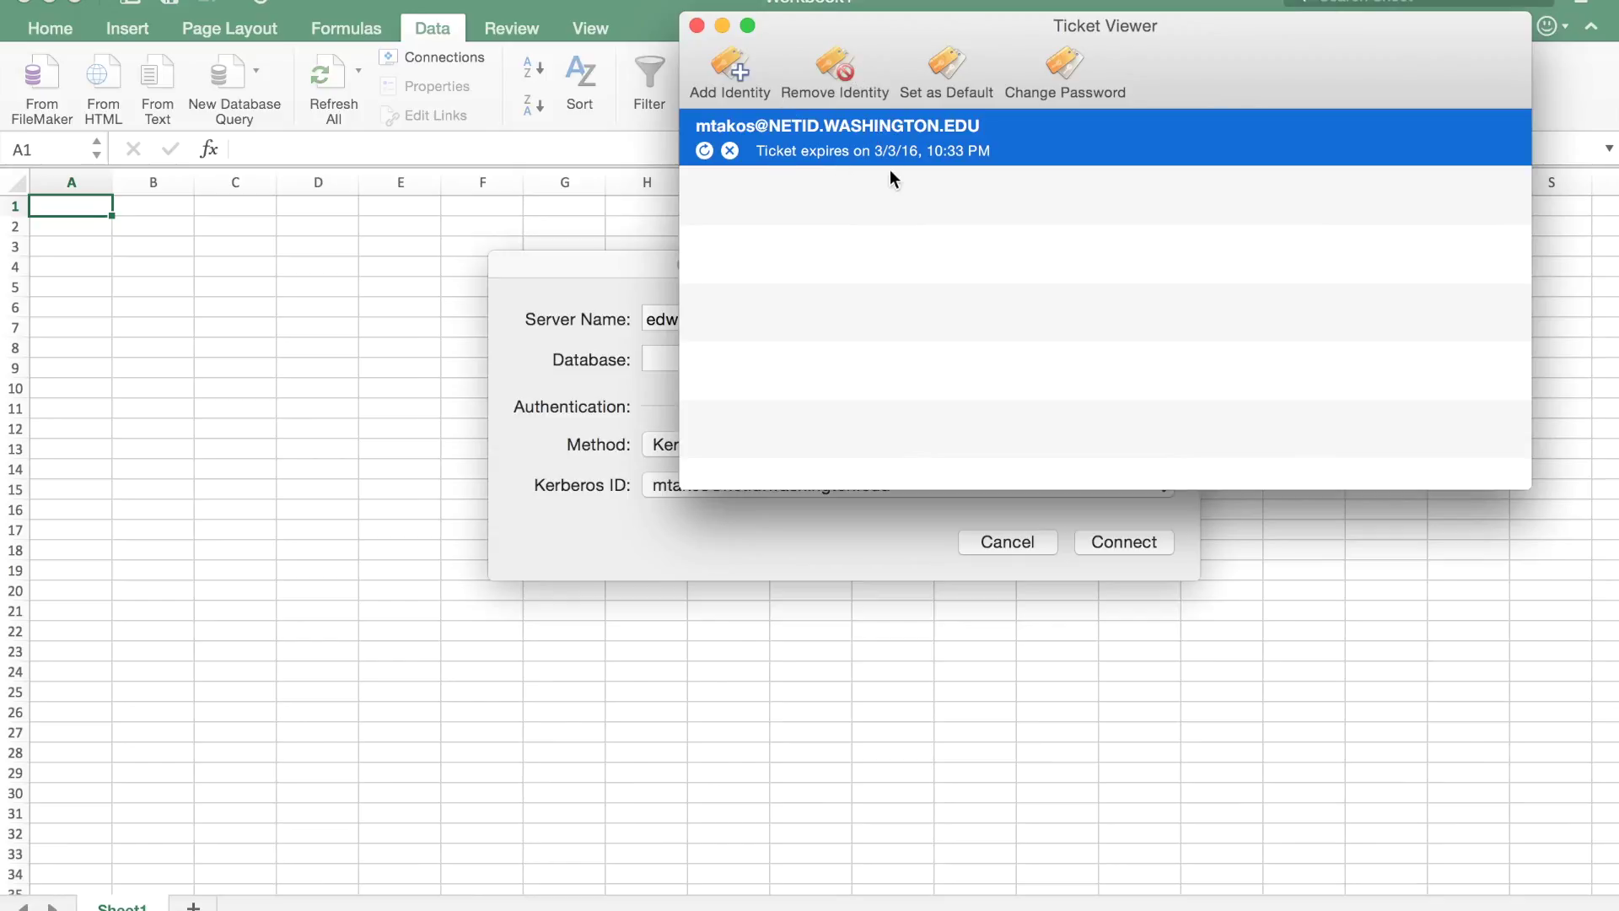
left_click(695, 24)
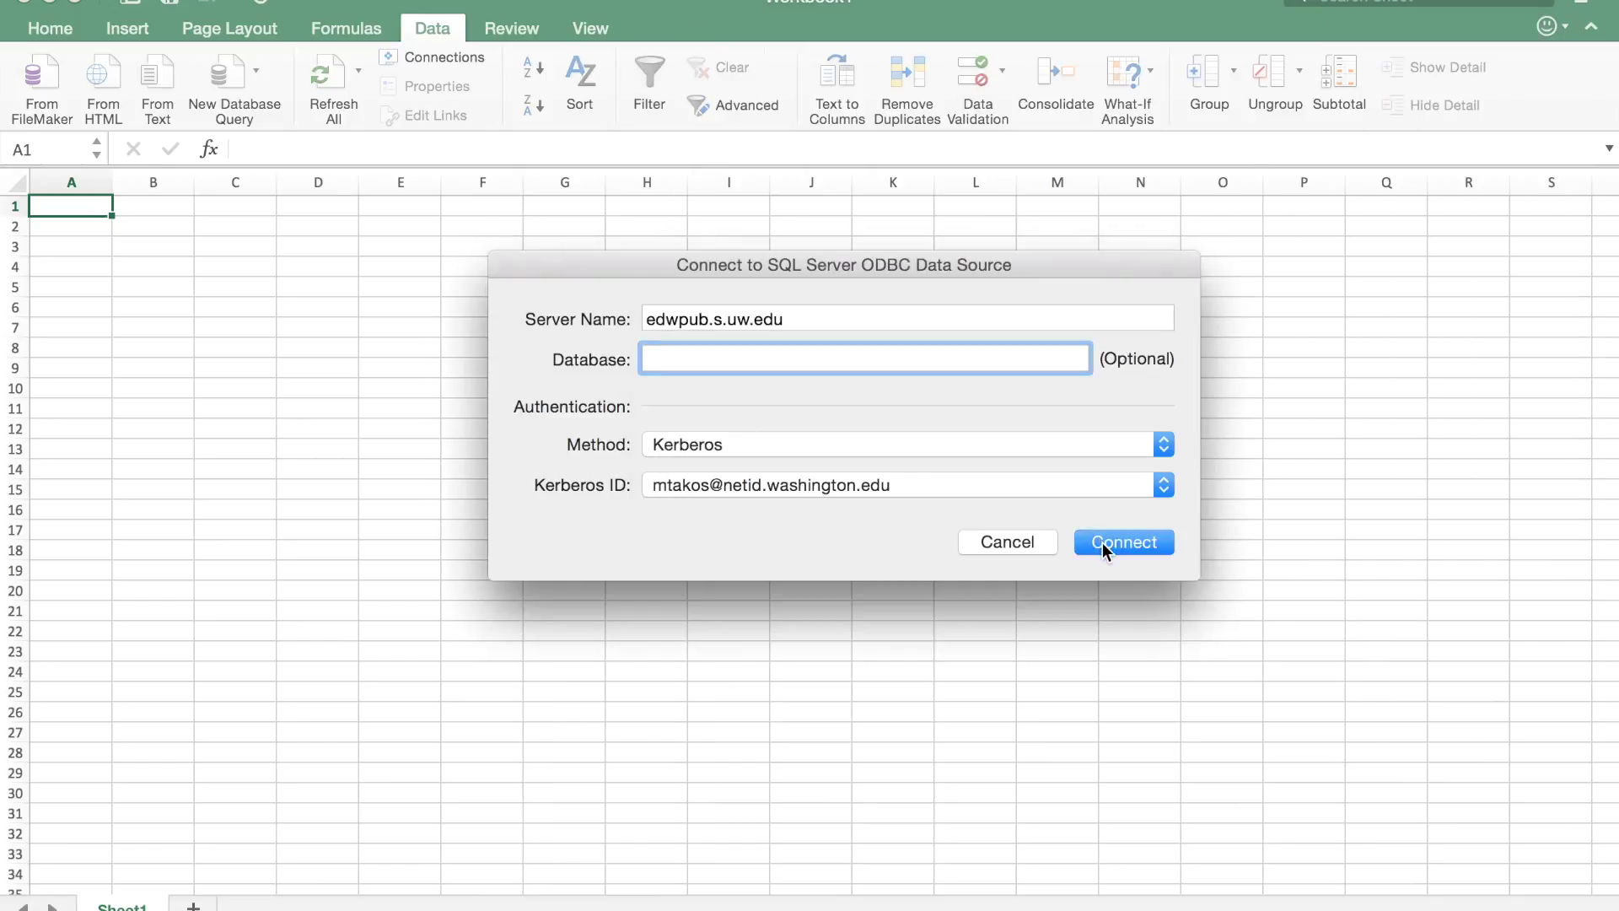
left_click(1126, 544)
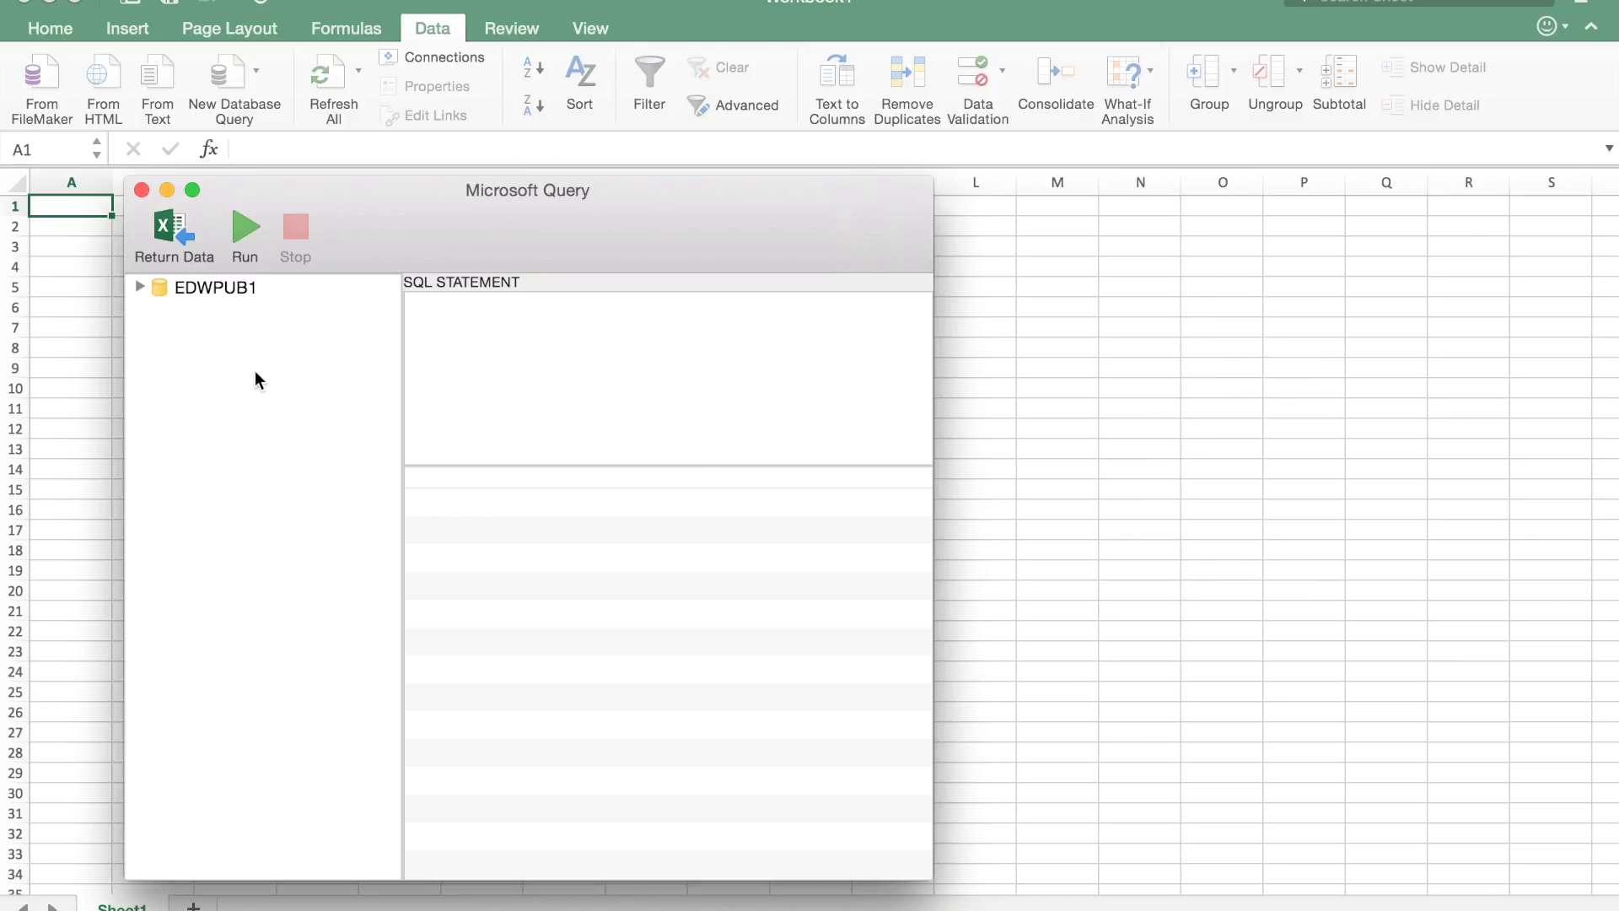
Expand EDWPUB1 and ODS, then generate a query from the dbo.BudgetActivityDetailBien2011 table.
left_click(139, 288)
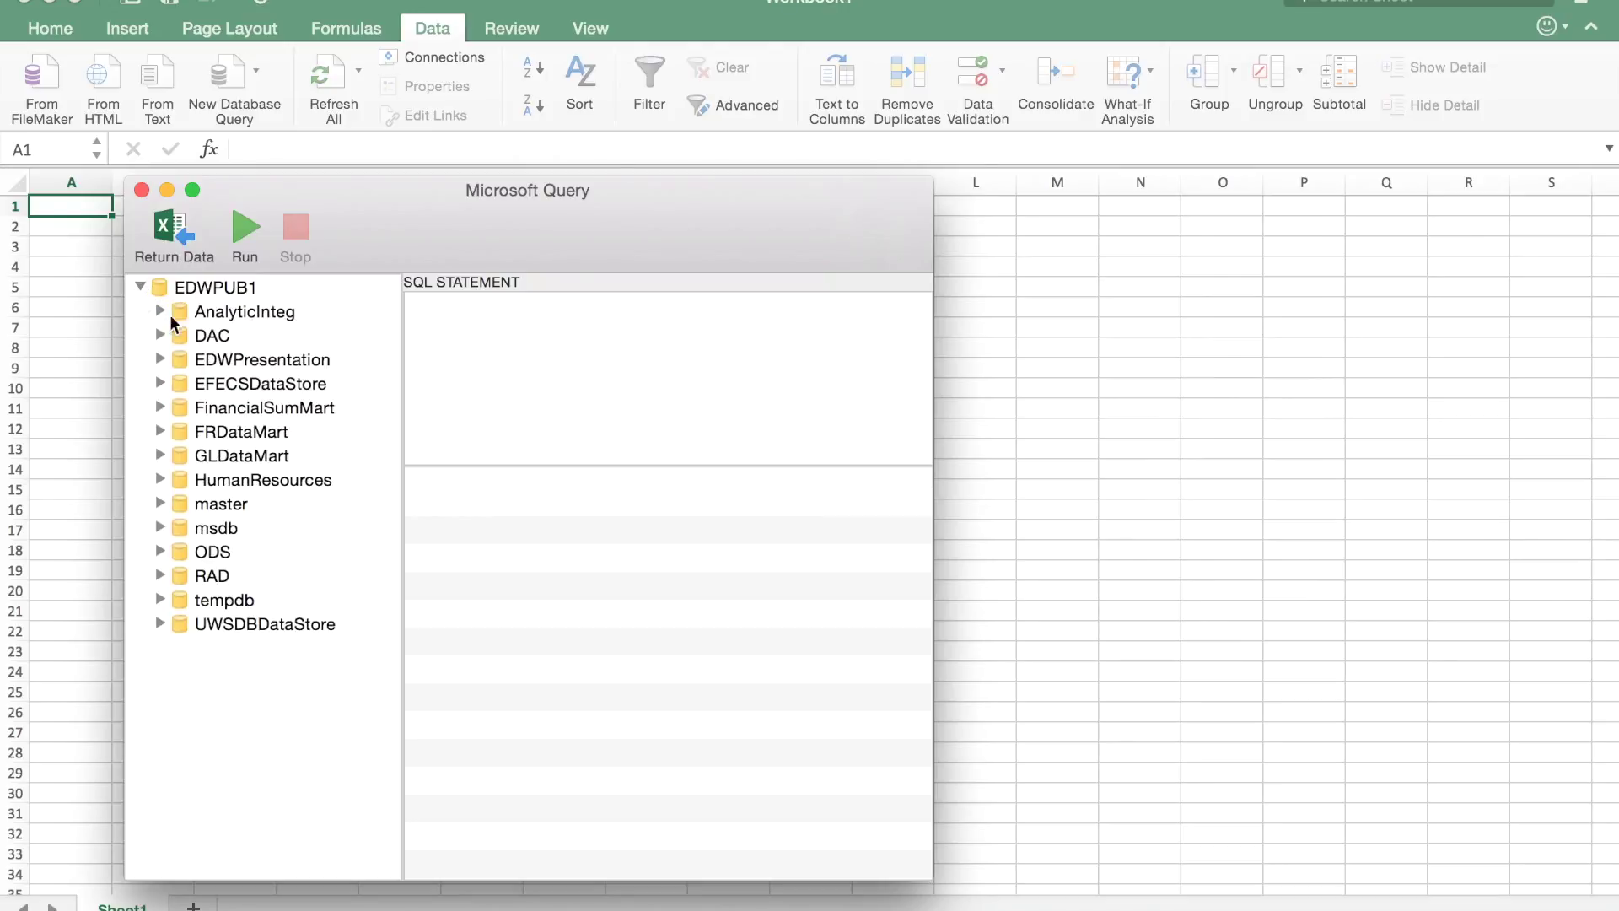
left_click(199, 557)
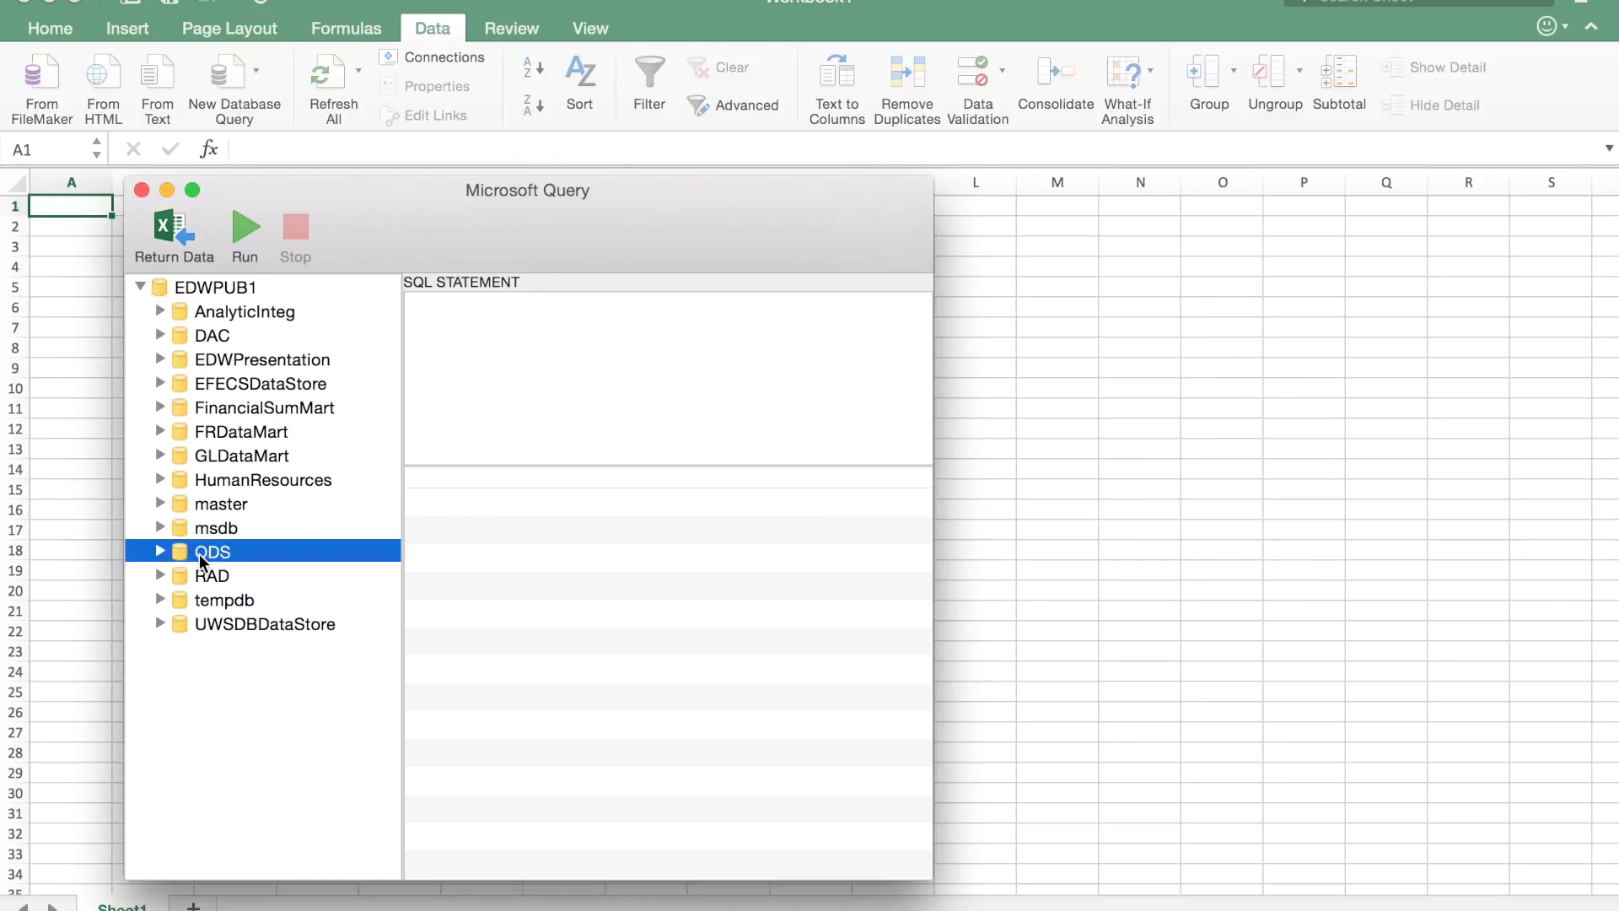
left_click(162, 553)
scroll(336, 667, "down", 5)
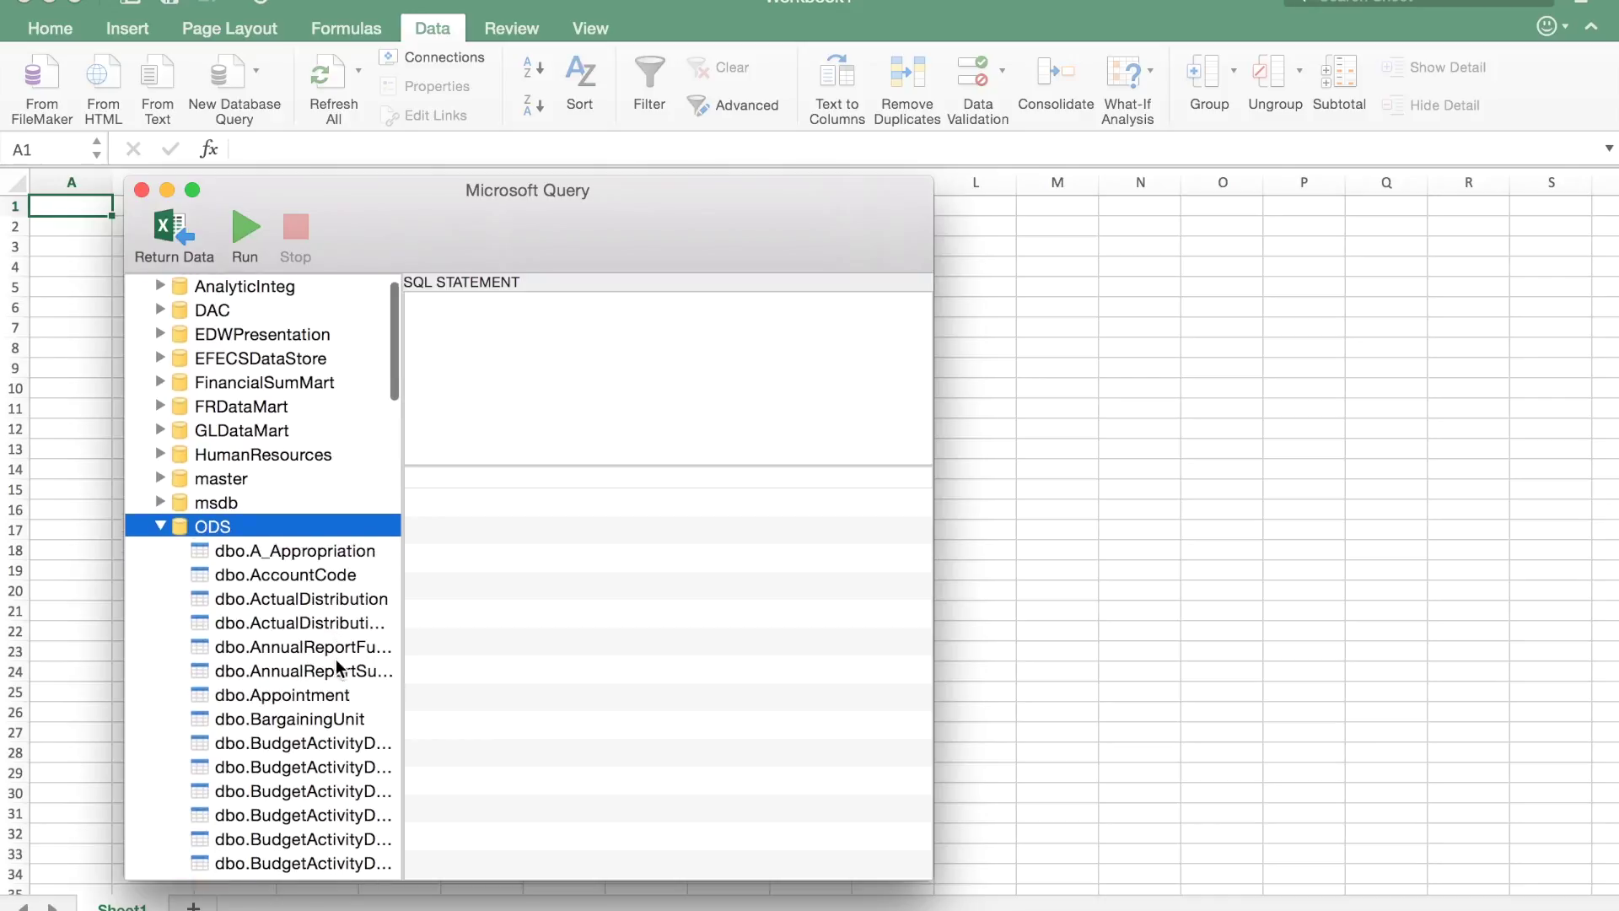
double_click(336, 663)
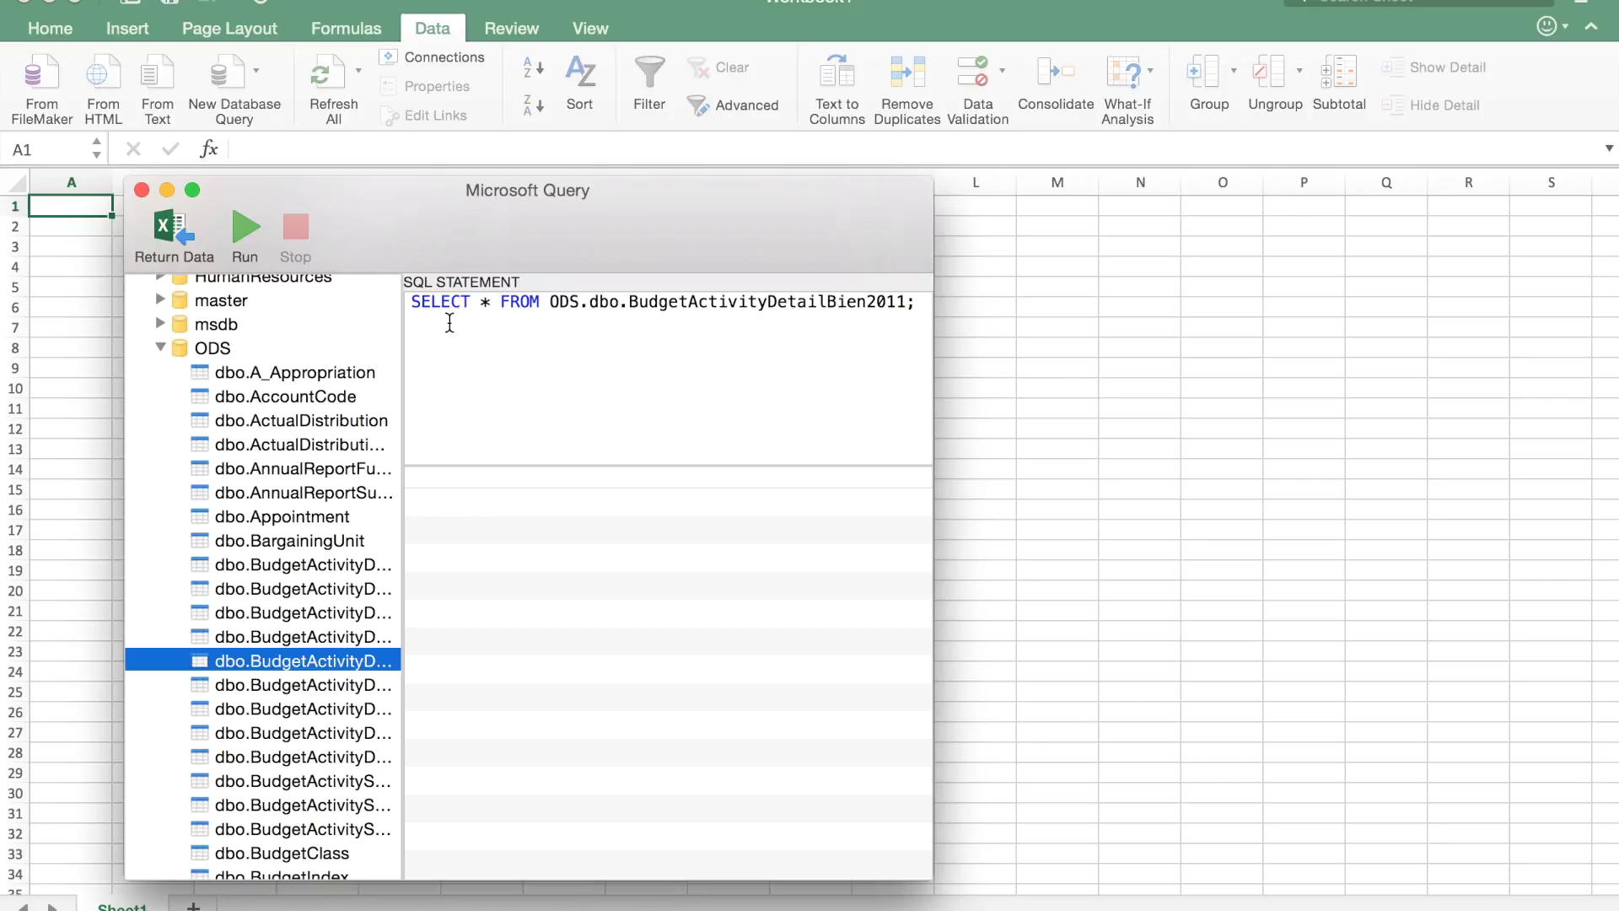
Insert 'Top 10' after SELECT in the SQL statement.
left_click(478, 302)
type("Top")
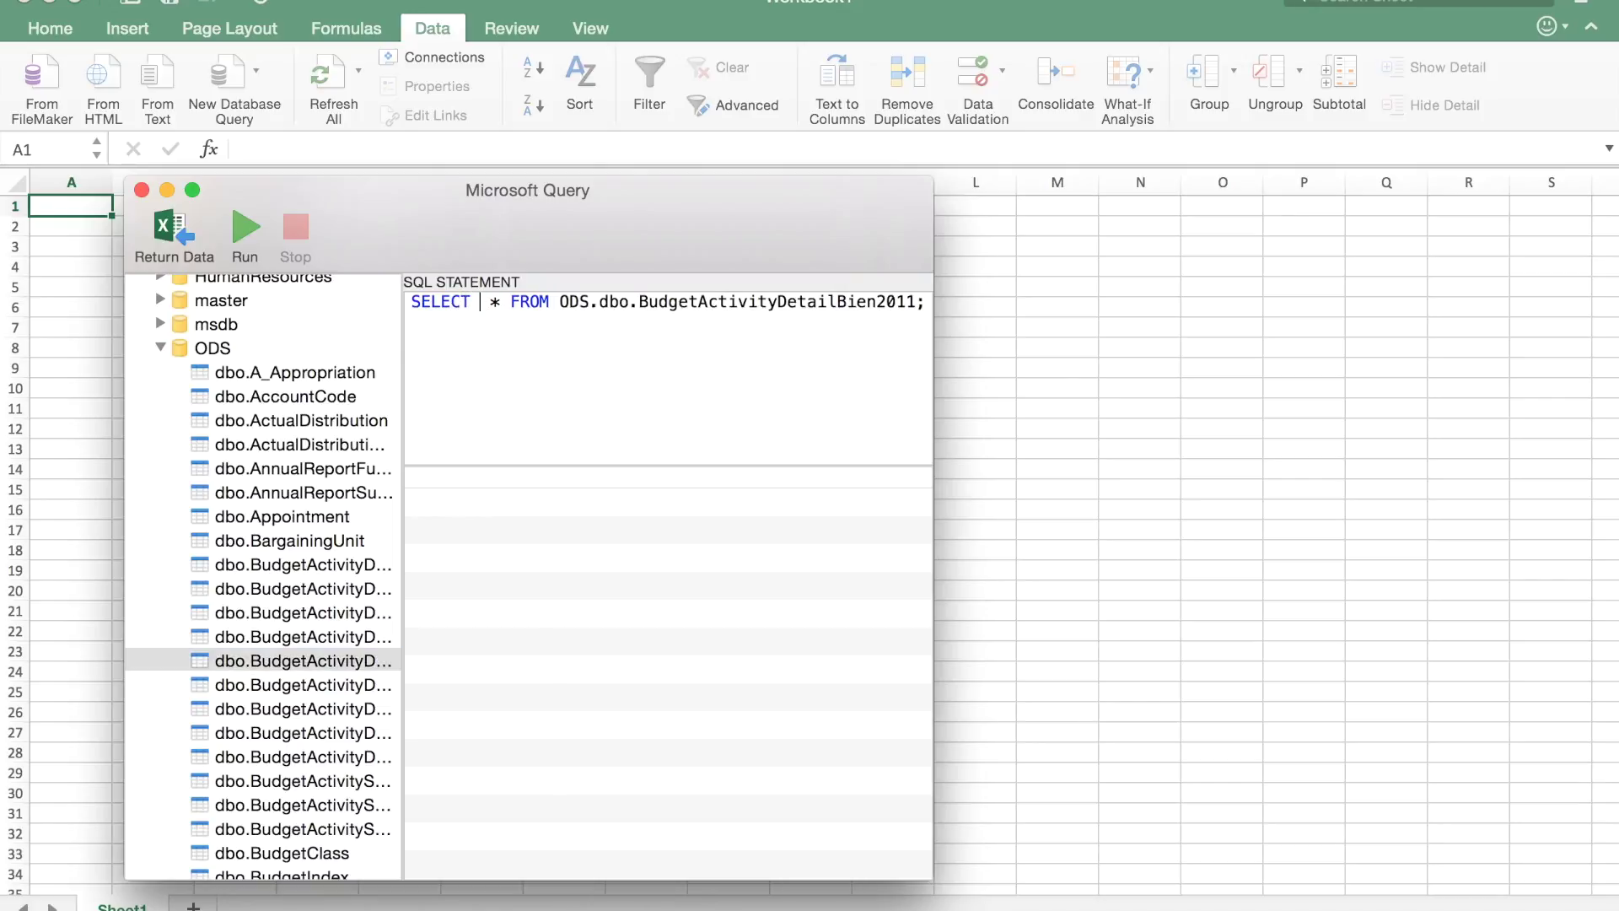
type(" 10")
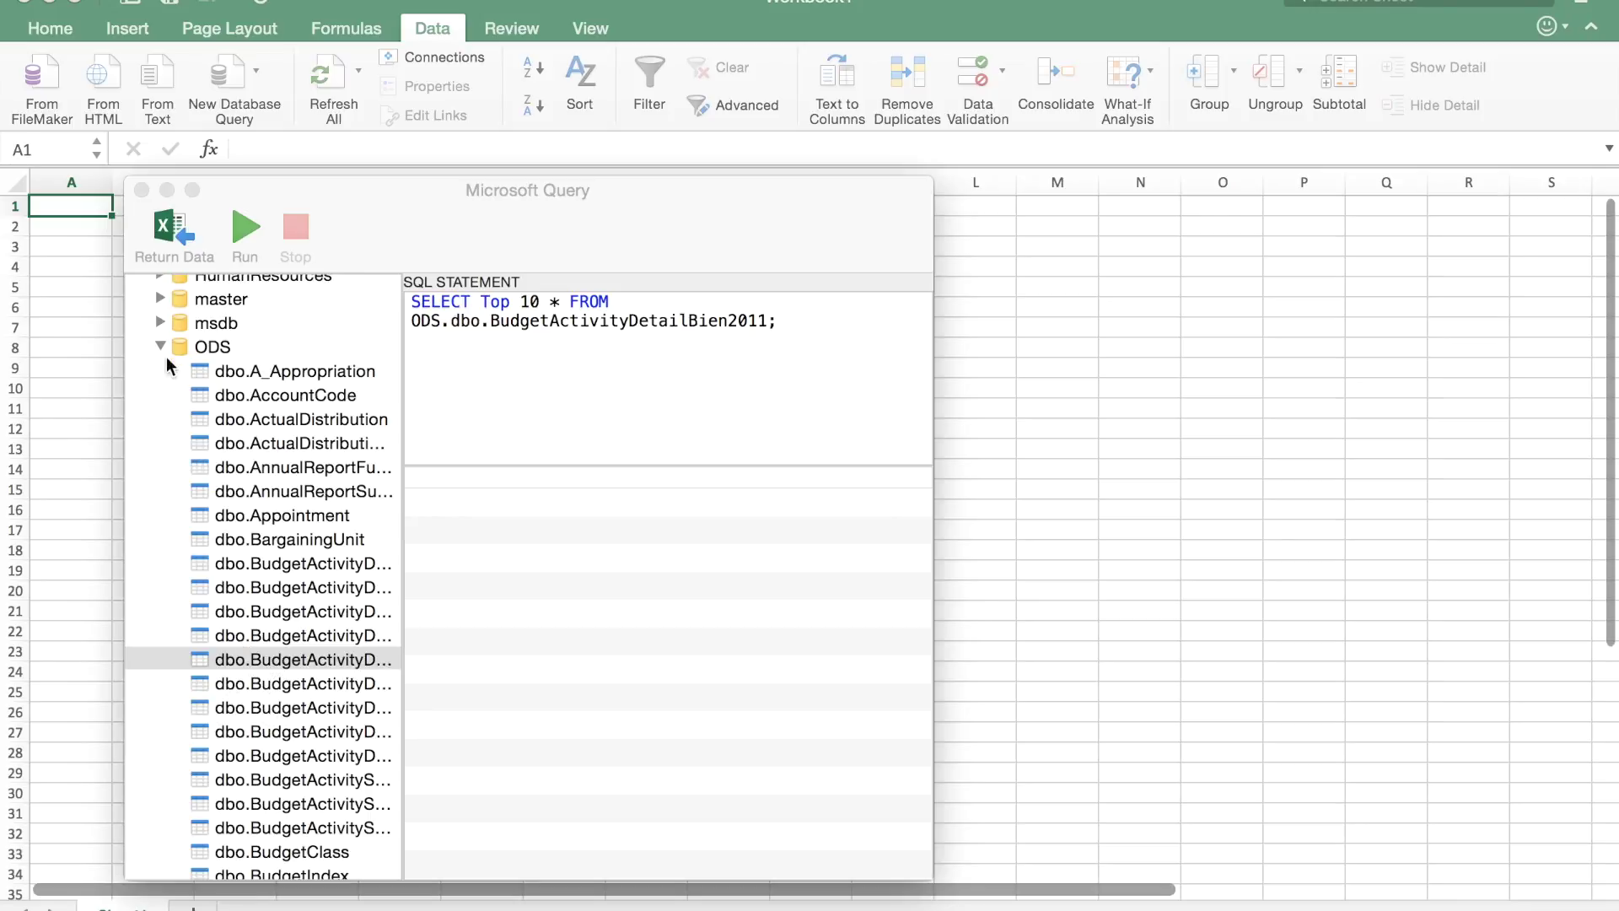
left_click(243, 232)
Run the SELECT Top 10 query, then use Return Data to send the rows to Excel.
left_click(243, 232)
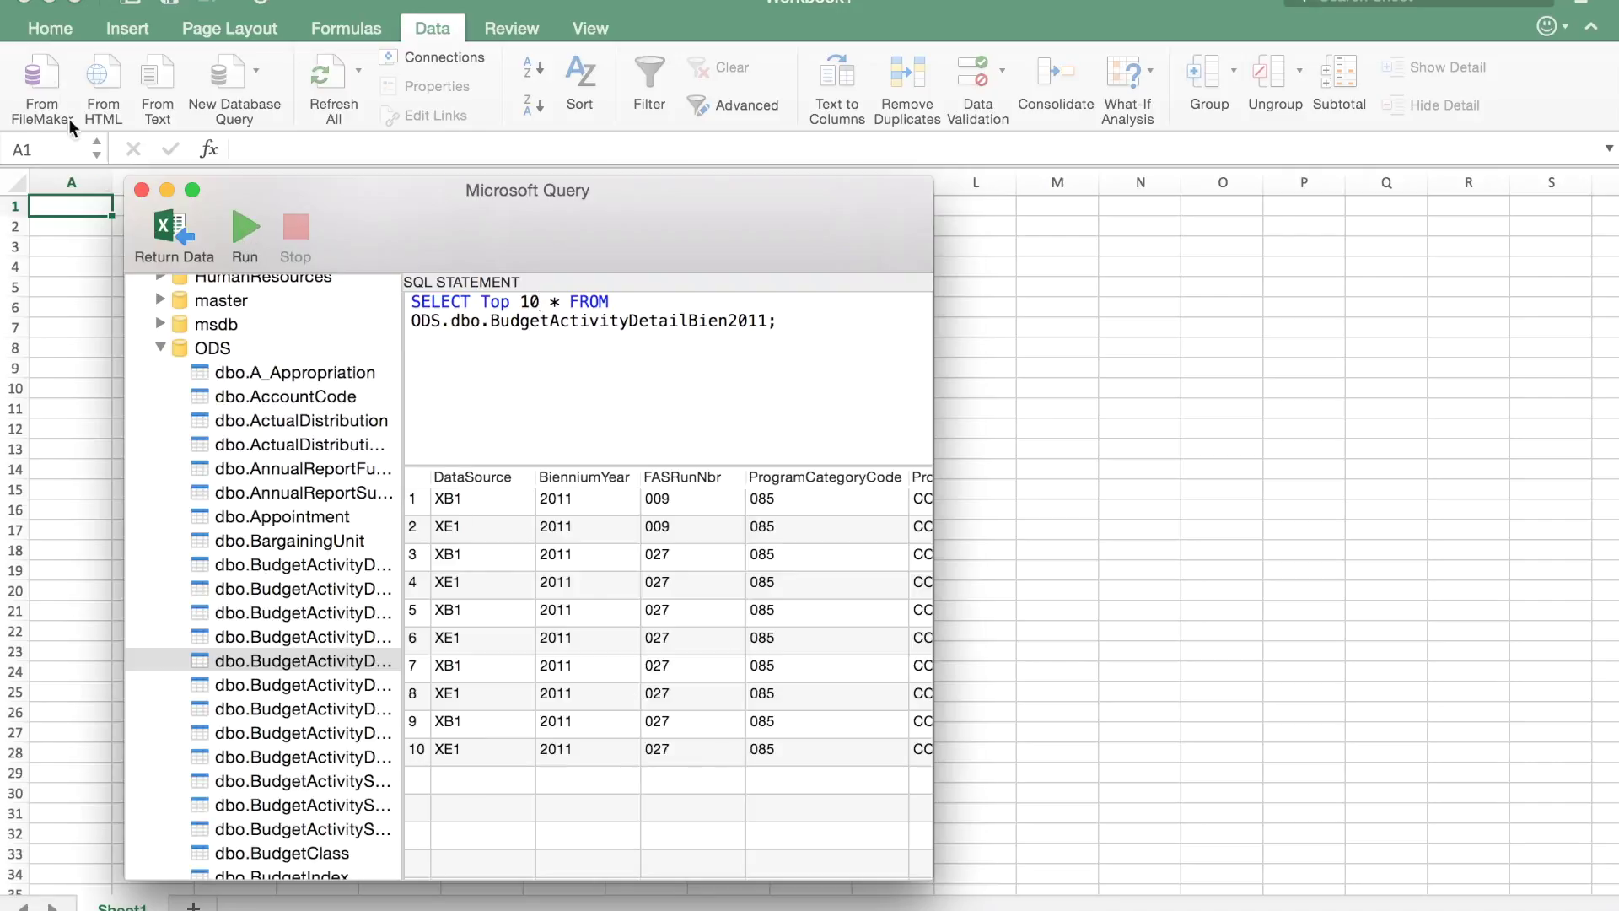
left_click(169, 239)
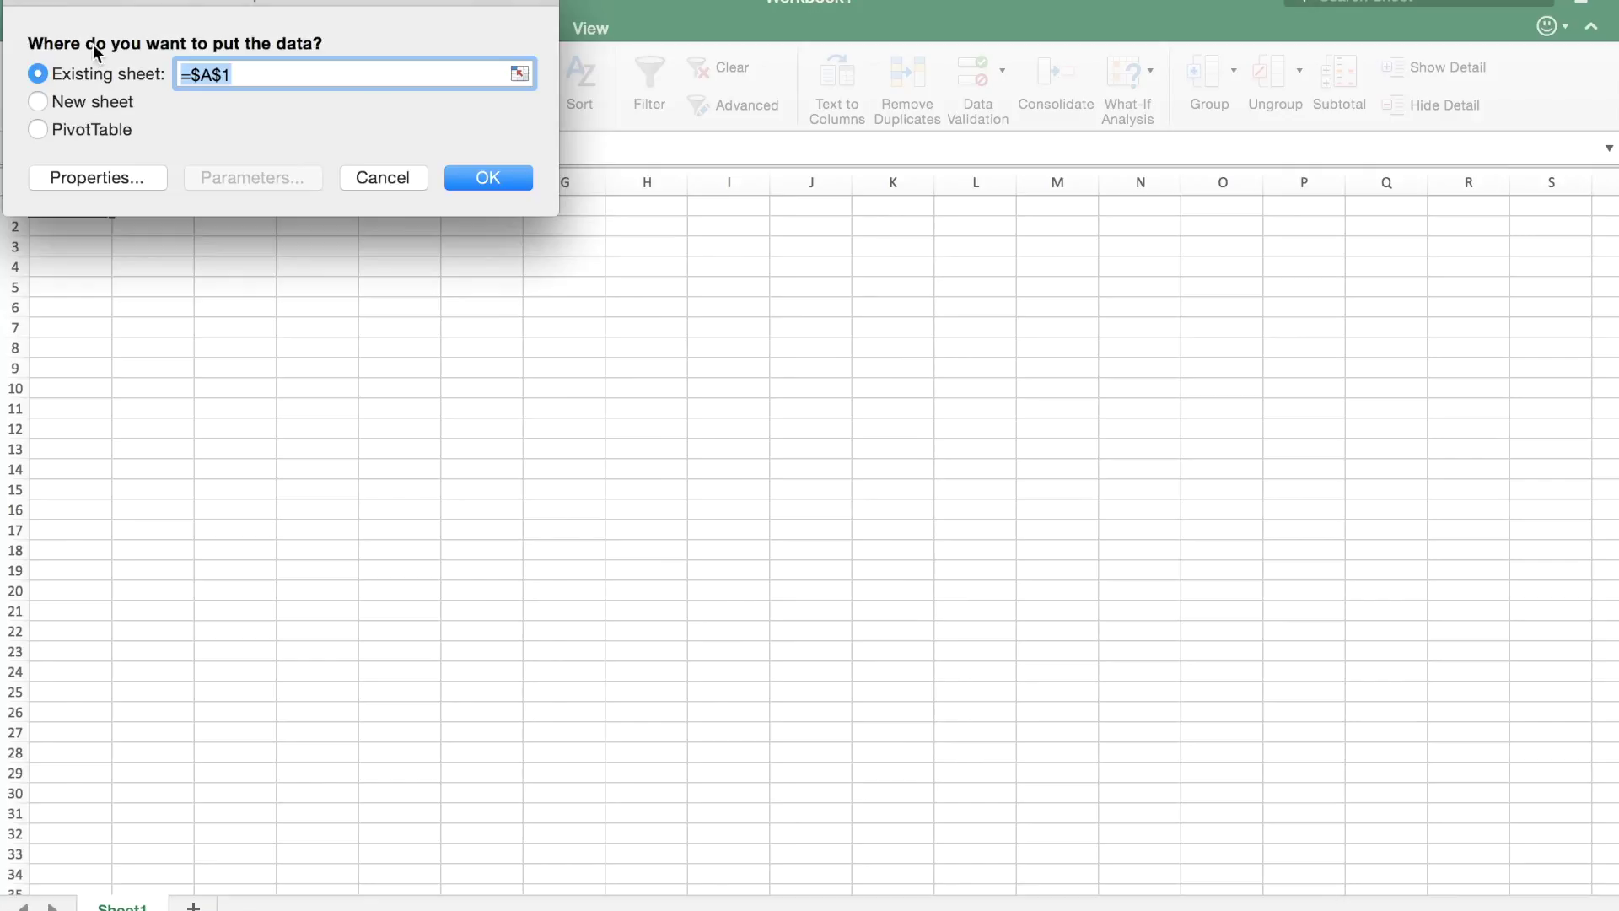
Accept Existing sheet =$A$1 for the data, then inspect cells E7 and E6 of the table.
left_click(489, 178)
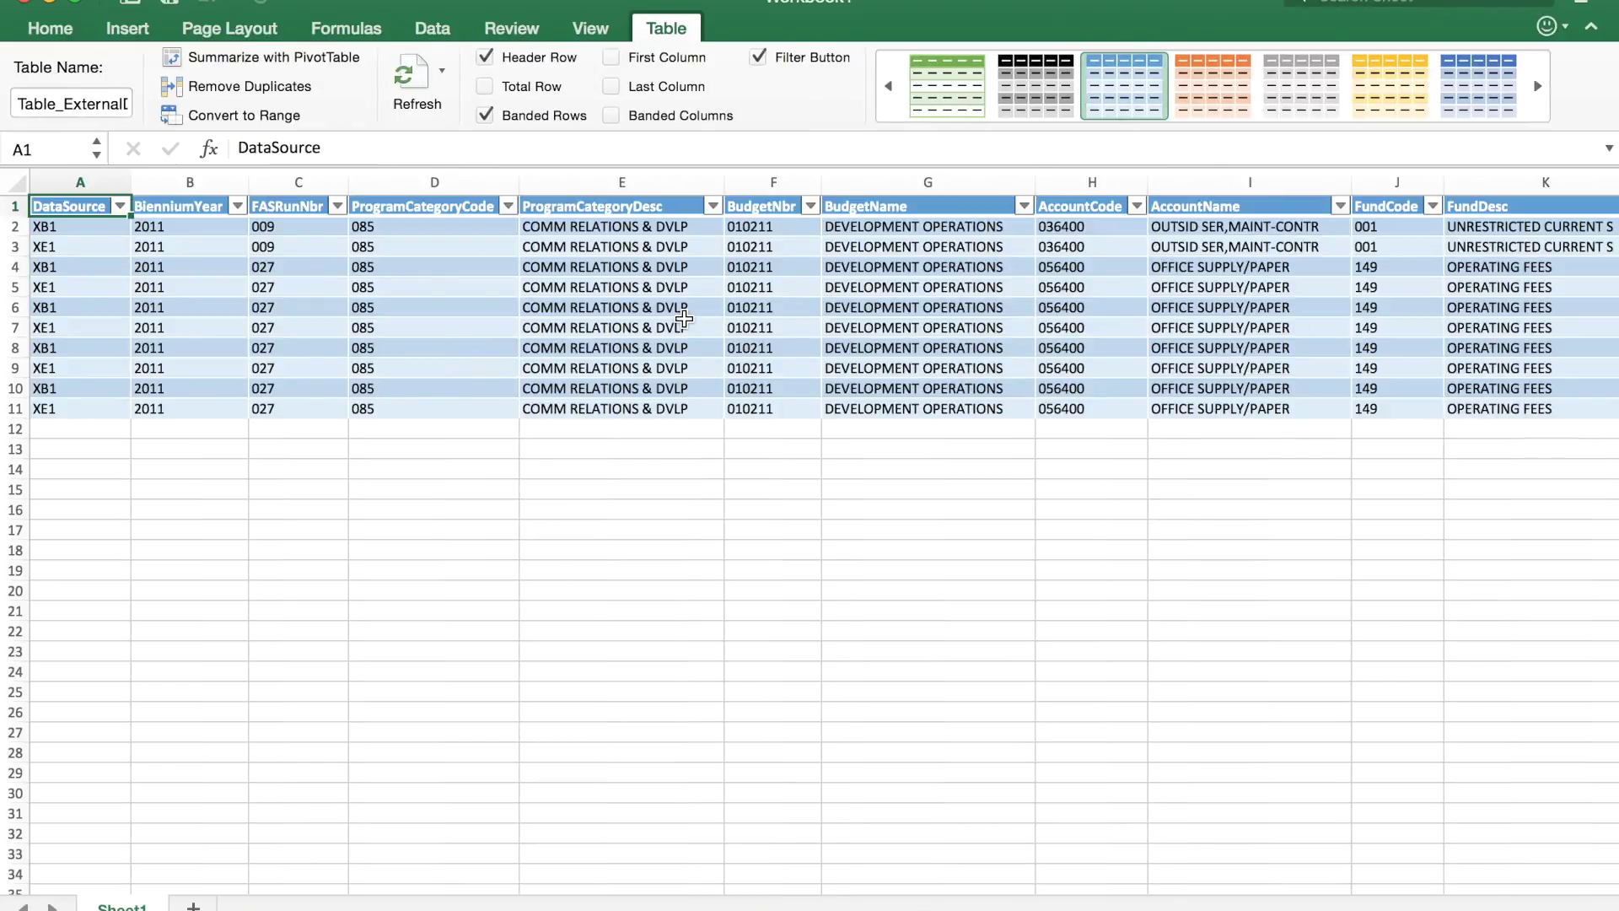
left_click(684, 319)
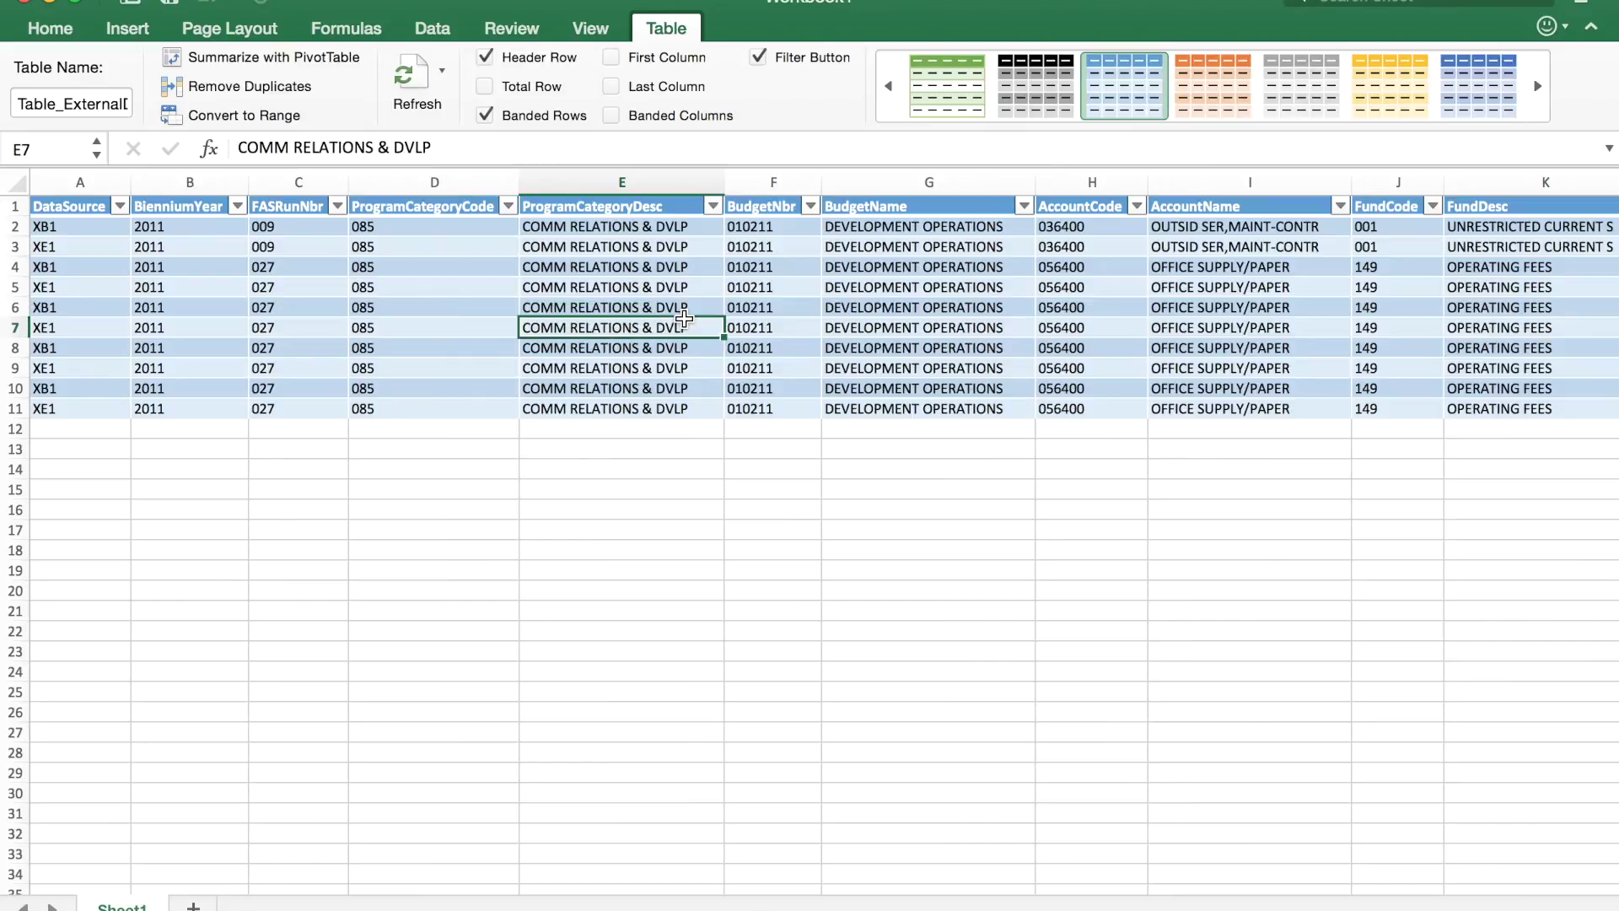
left_click(620, 311)
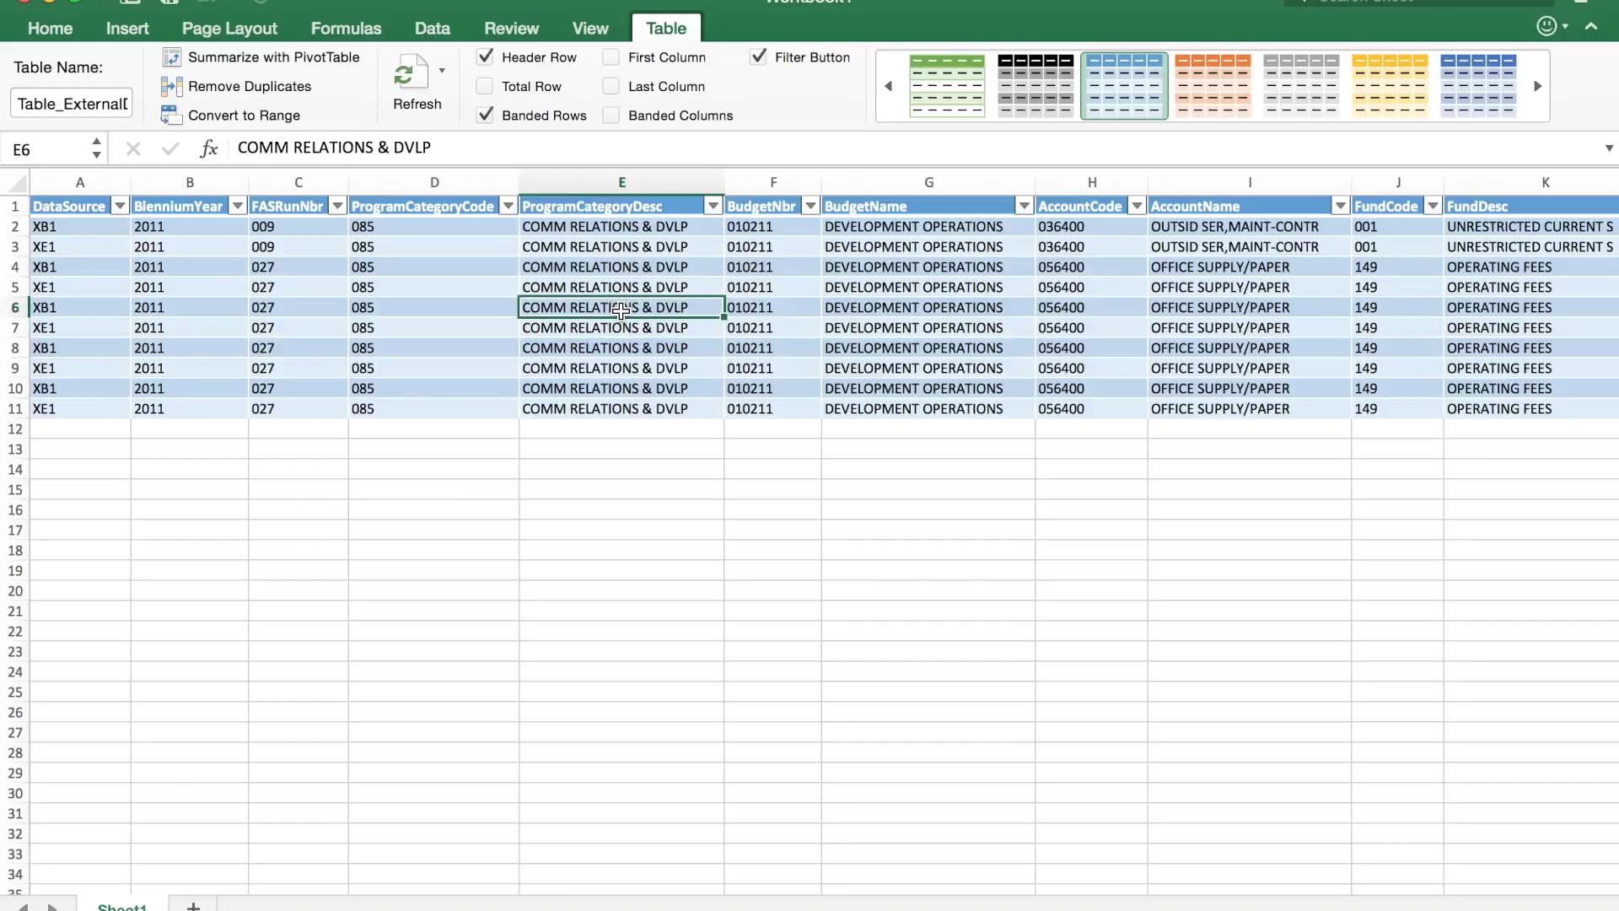